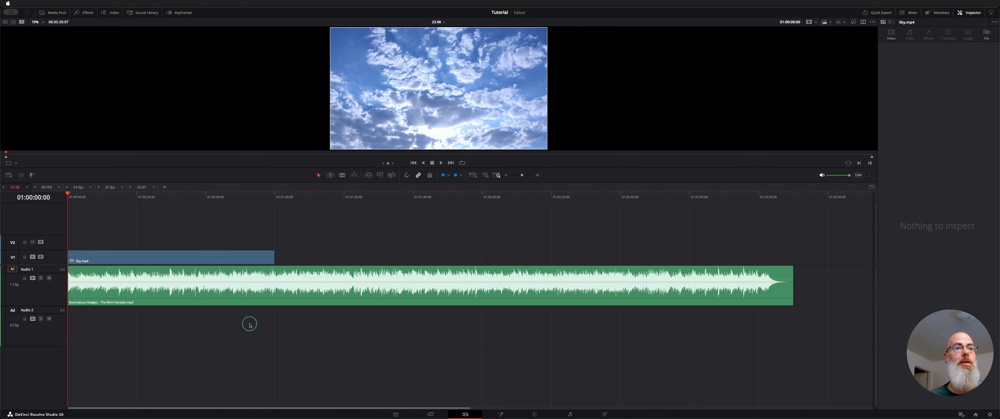
Step: Select the music clip on the Audio 1 track and enable Live Trim in its AI Music Editor settings
click(231, 295)
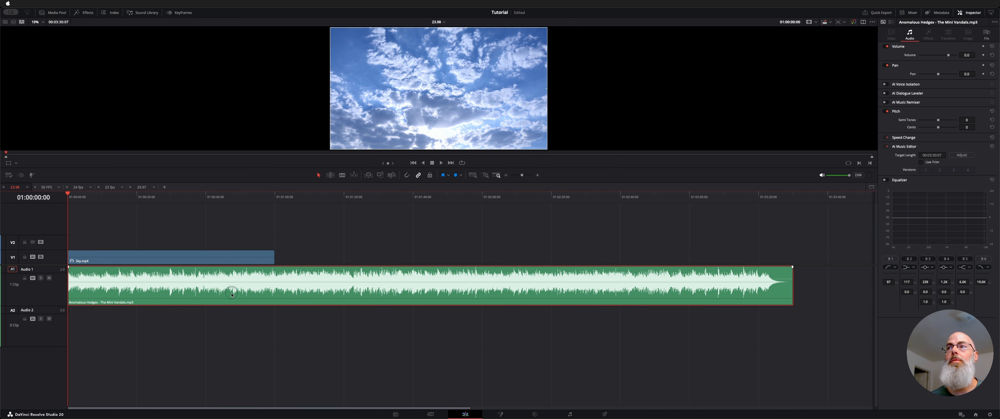
click(970, 14)
click(970, 15)
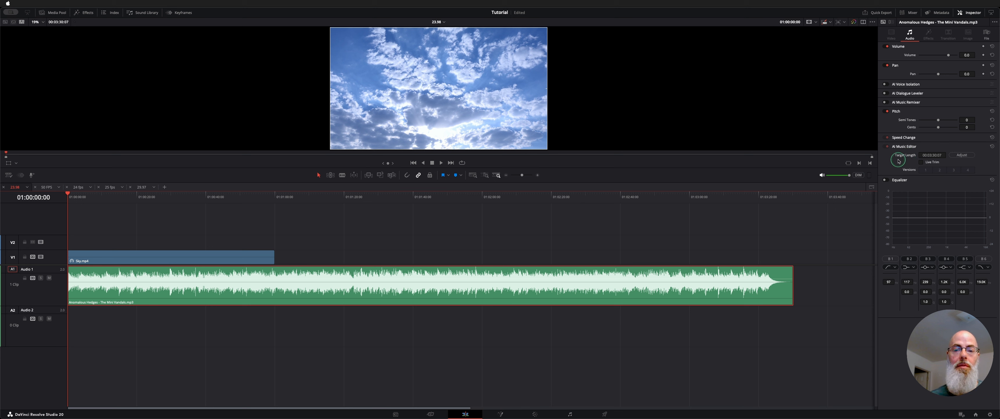
click(941, 155)
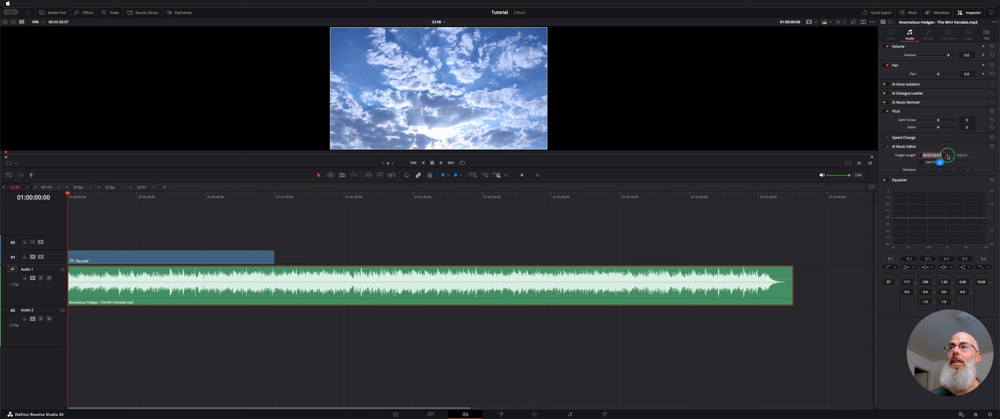
click(950, 147)
click(944, 146)
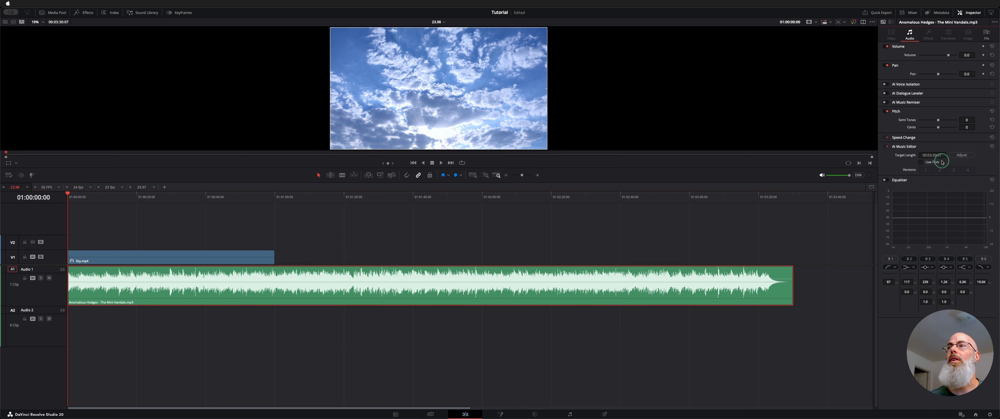
click(923, 163)
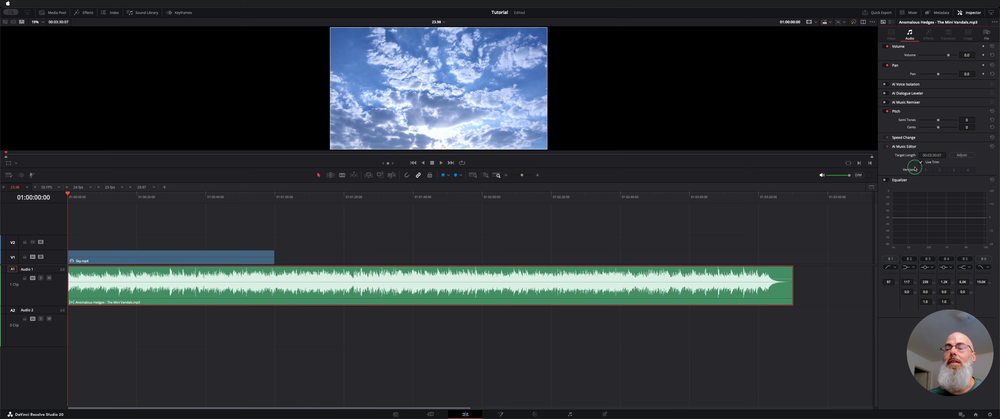
Step: Set the music clip's AI Music Editor target length to one minute (00:01:00:00)
click(793, 274)
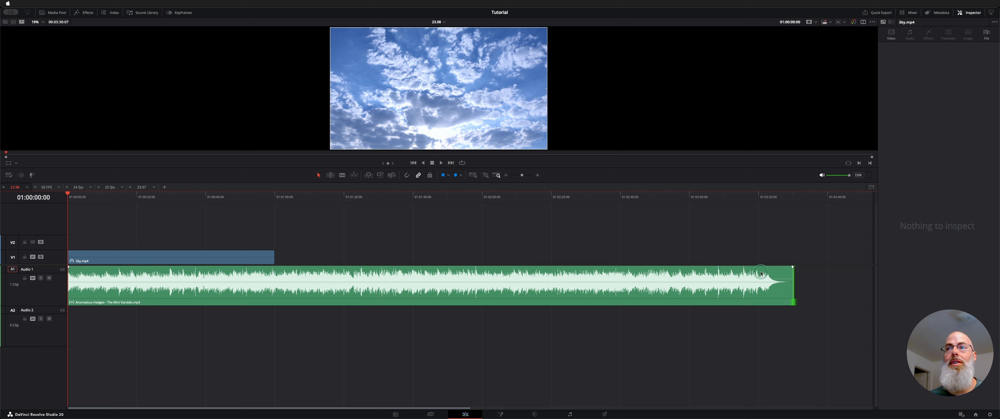
click(733, 215)
click(760, 298)
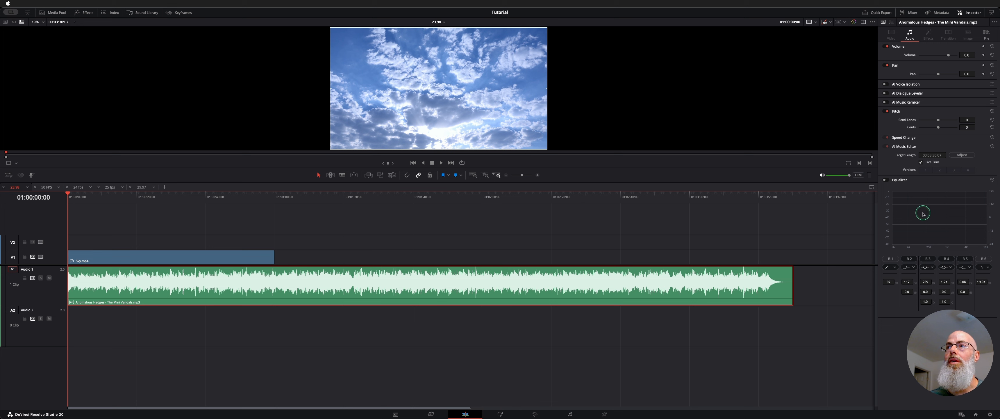
click(945, 154)
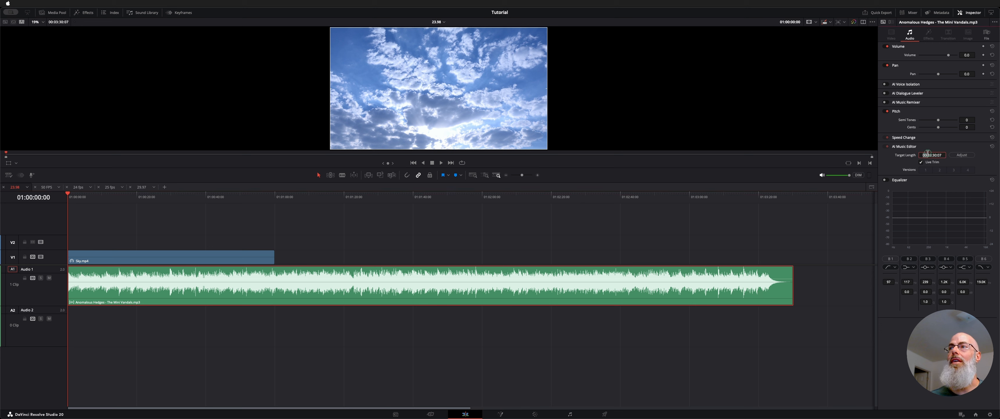
text(10000)
key(Return)
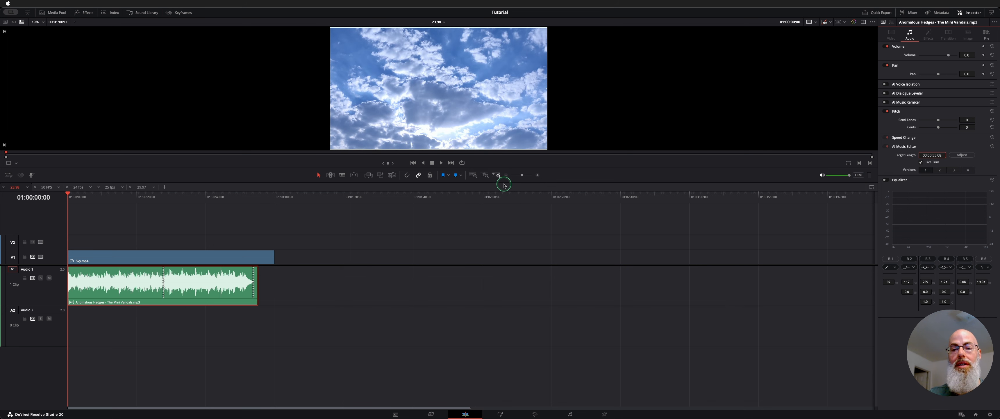
Step: Examine where the shortened music clip ends relative to the end of the Sky.mp4 video clip
click(241, 331)
click(250, 196)
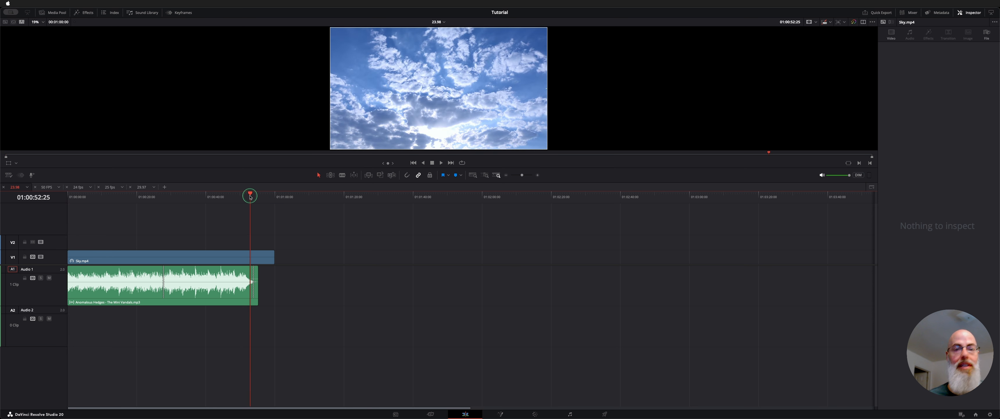
key(super+=)
key(super+=)
key(super+=)
key(super+=)
scroll(258, 231, right, 5)
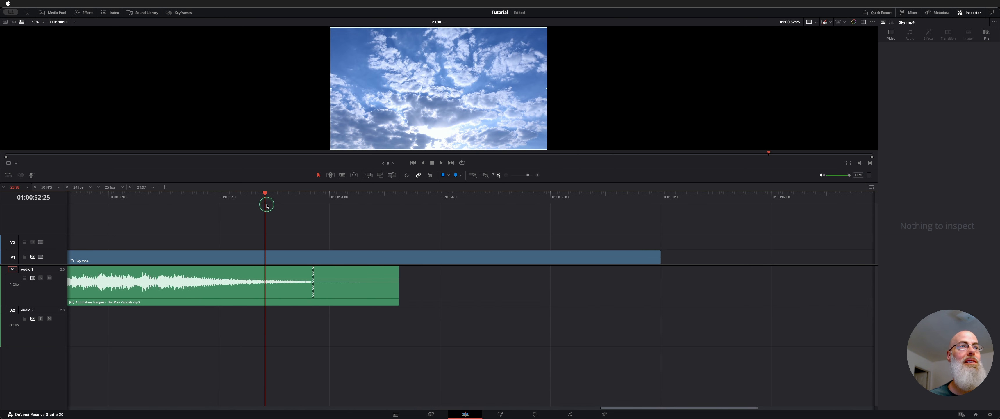
drag(263, 201, 462, 210)
Step: Live-trim the music clip's end outward to about 1:02, just past the end of the Sky.mp4 clip
click(246, 301)
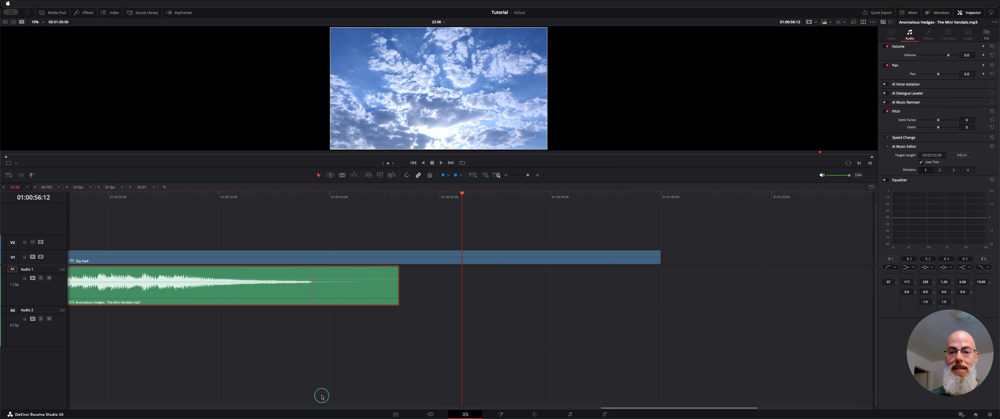
key(shift+z)
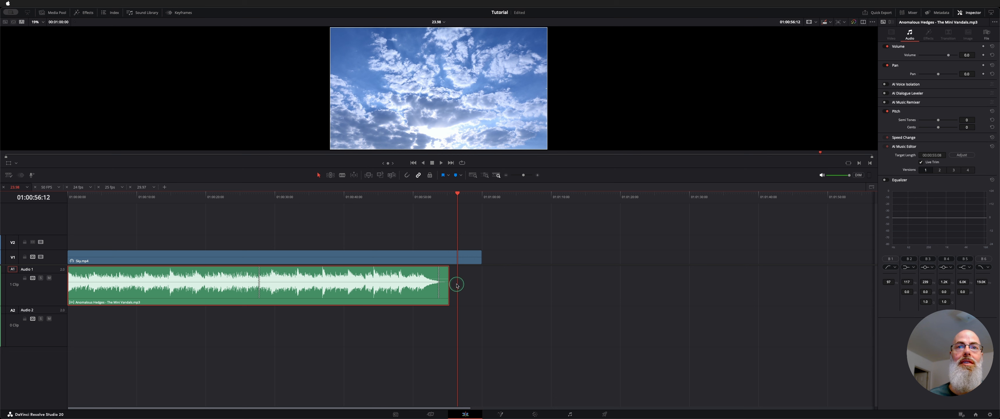
drag(447, 274, 499, 275)
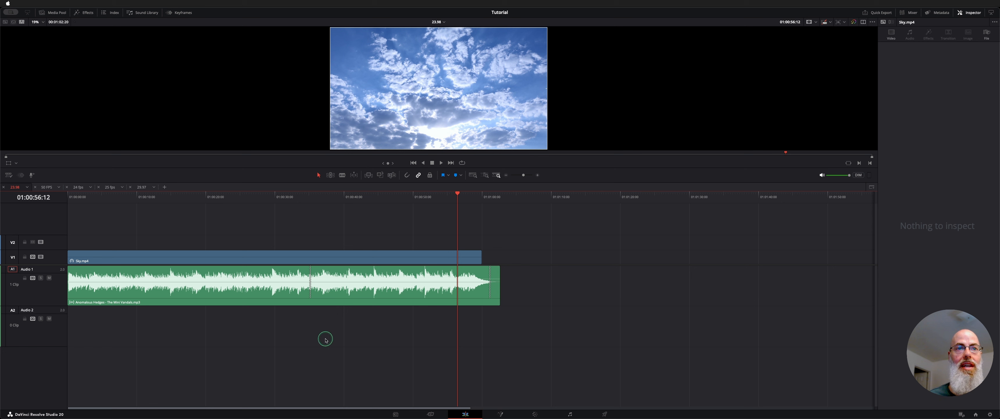
Step: Play the music from about 01:00:33:27 through the AI-made edit point to check how the transition sounds
click(304, 197)
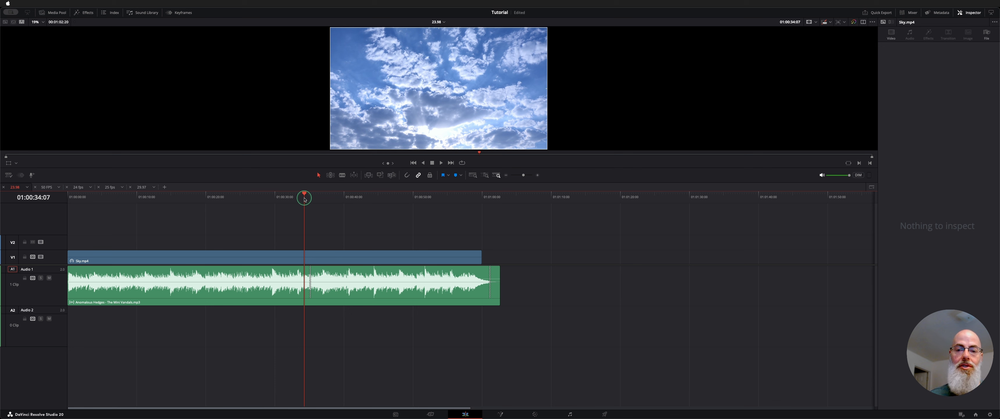
key(super+equal)
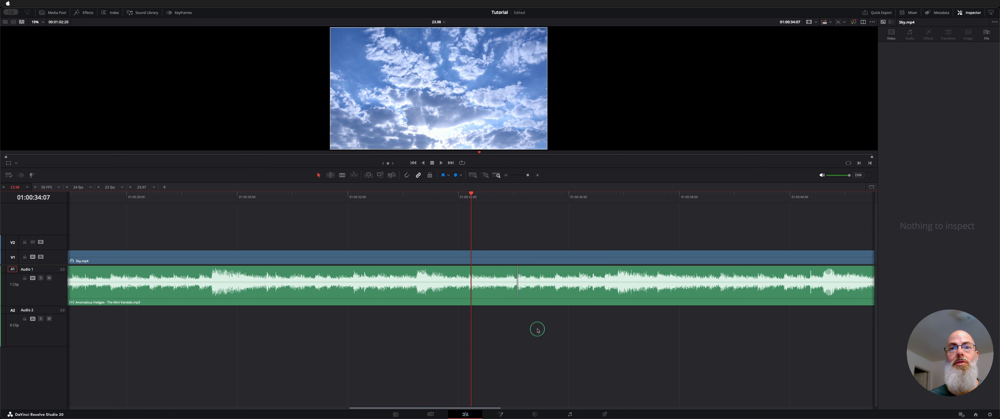
scroll(475, 217, right, 3)
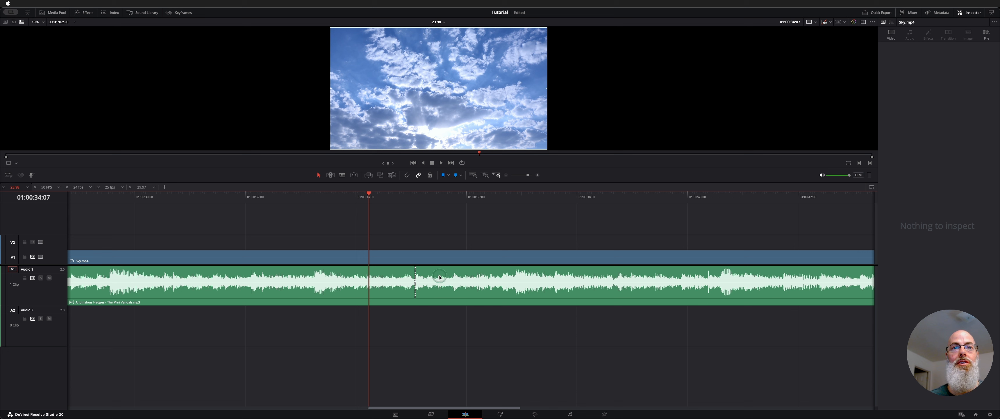
drag(358, 189, 350, 194)
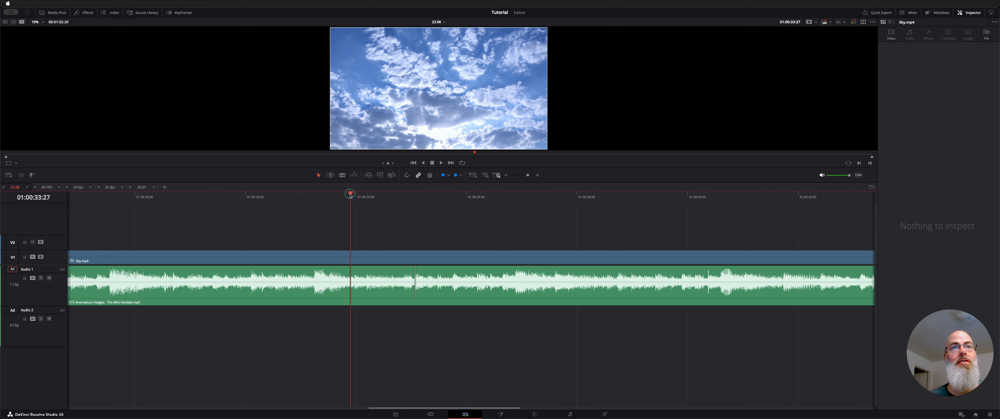
key(space)
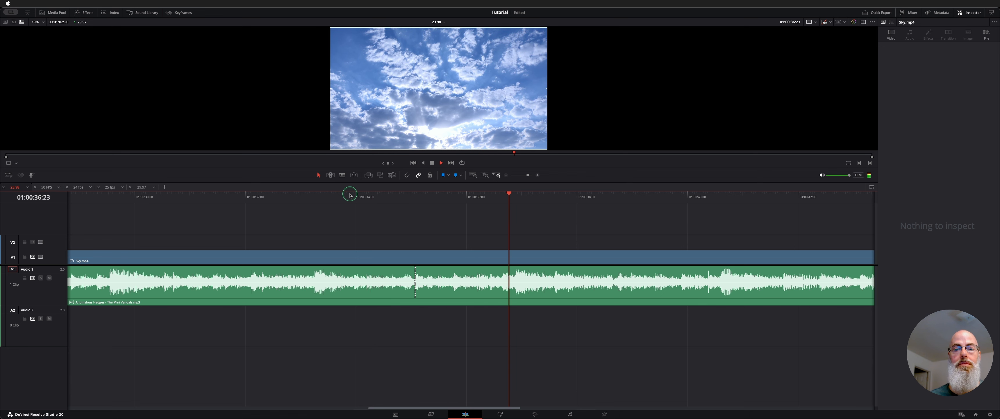
key(space)
Step: Play the music's ending from about 01:00:57:06 past the end of the video clip
scroll(350, 196, down, 5)
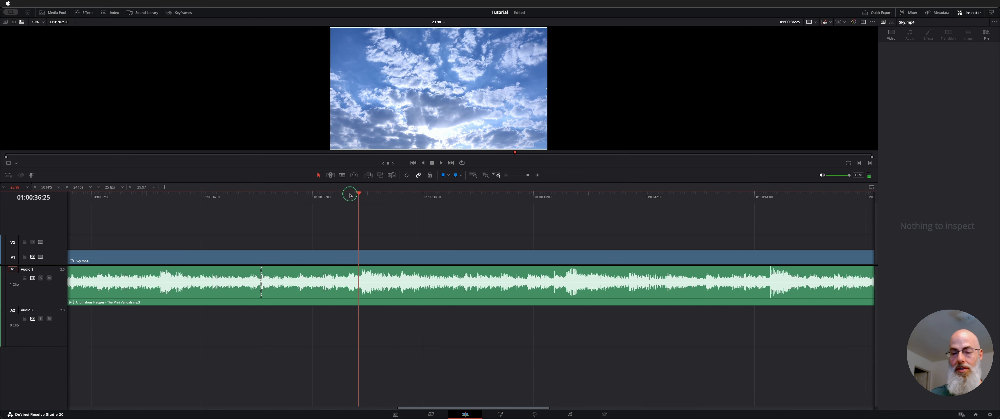
scroll(349, 196, right, 10)
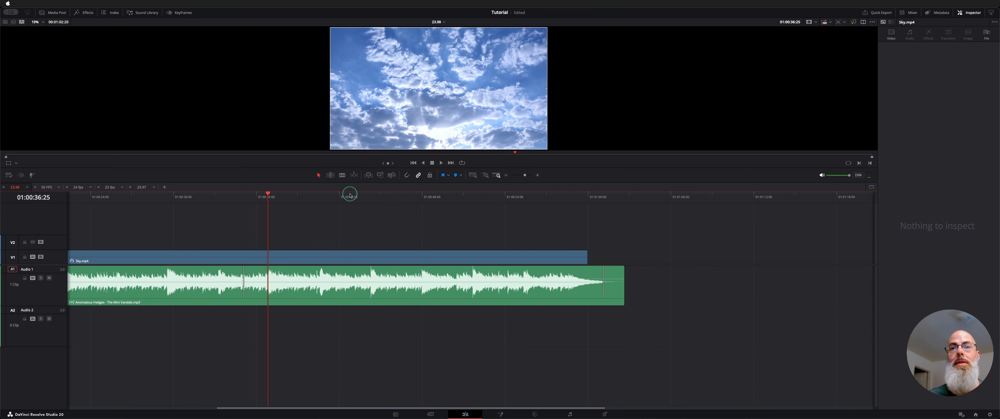
click(578, 198)
click(545, 206)
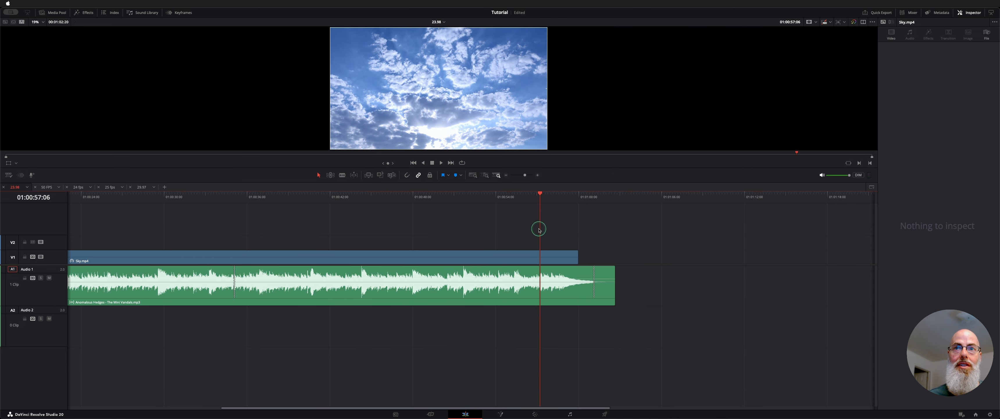
key(space)
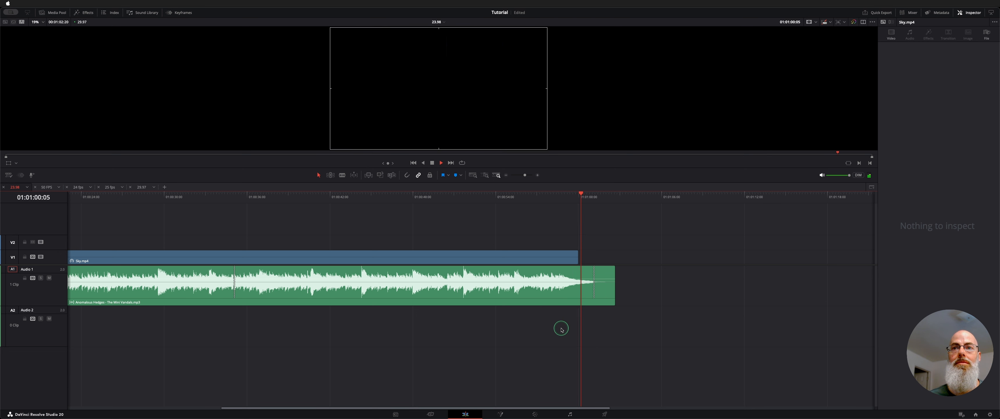
key(space)
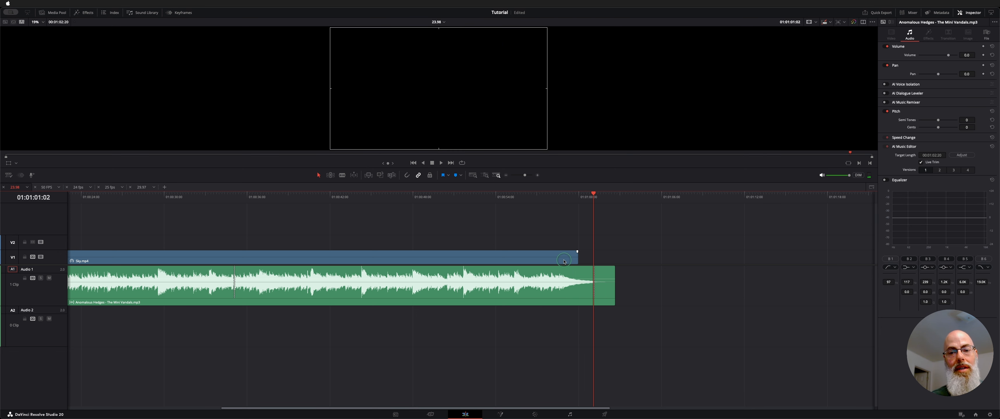
Step: Try version 2 of the AI Music Editor result for the music clip and switch to version 3
scroll(505, 309, left, 1)
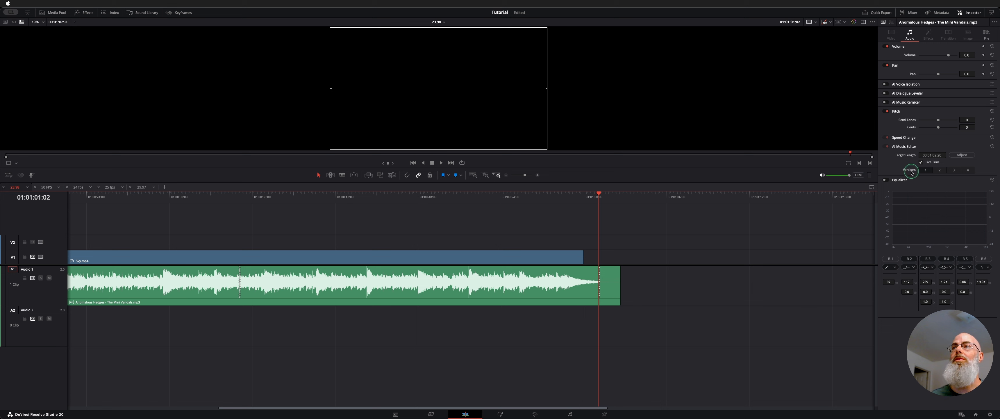
click(940, 170)
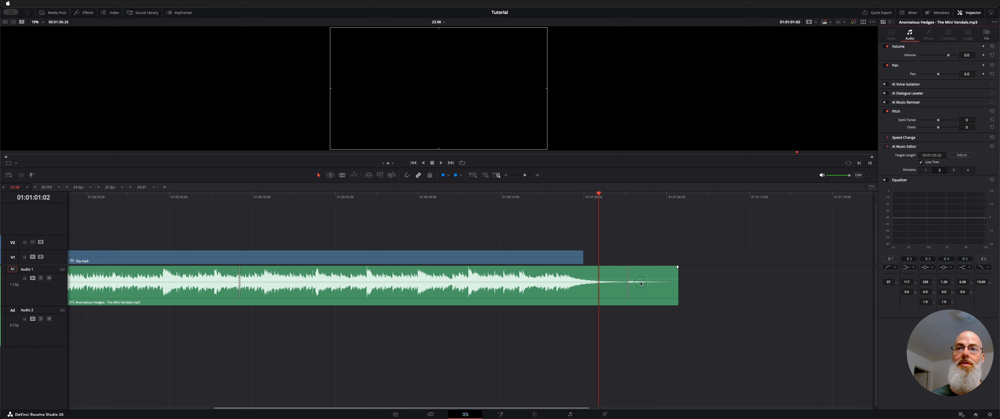
click(954, 171)
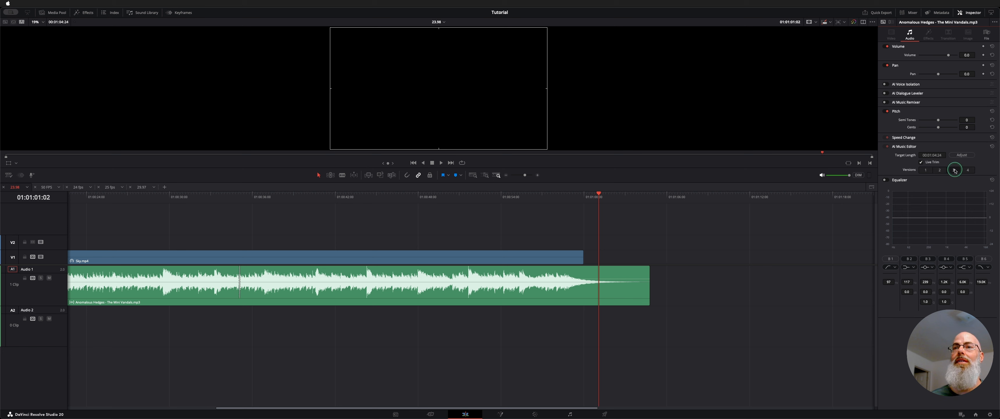
Step: Play the ending of the version 3 music edit from about 01:00:55 to the end of the video clip
click(527, 197)
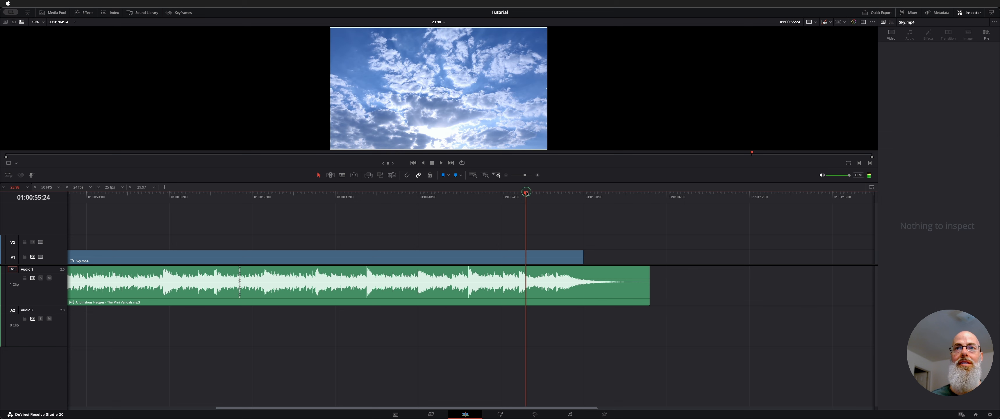
key(space)
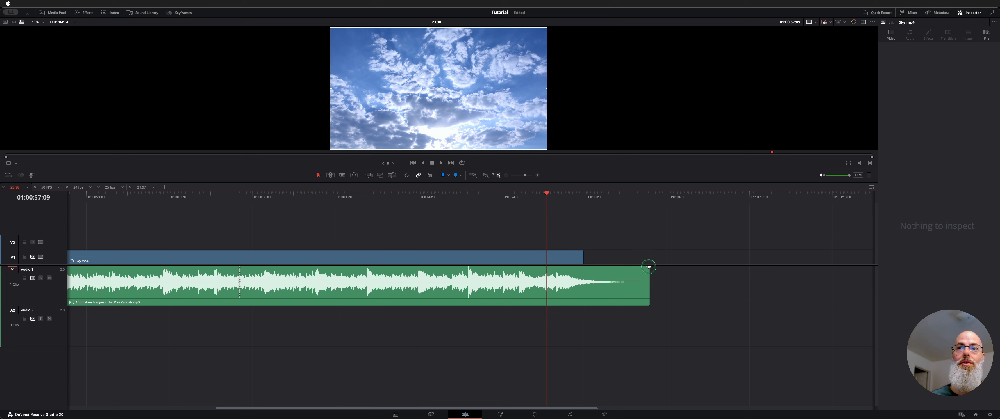
drag(648, 266, 674, 271)
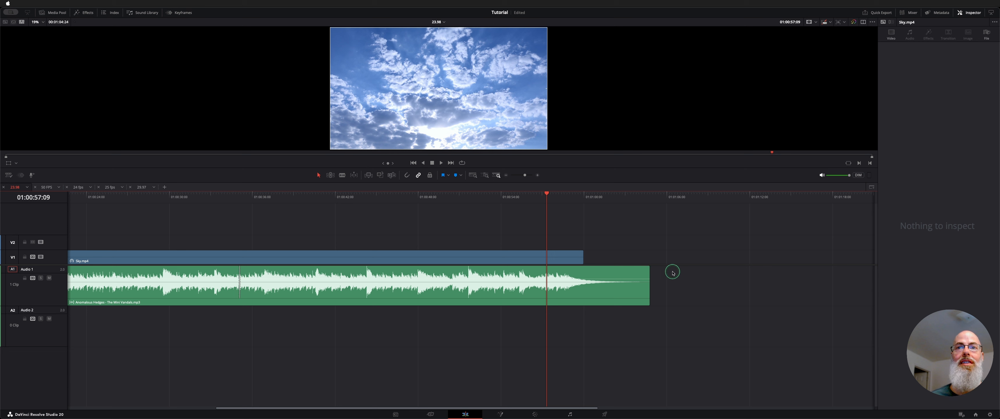
click(520, 193)
key(space)
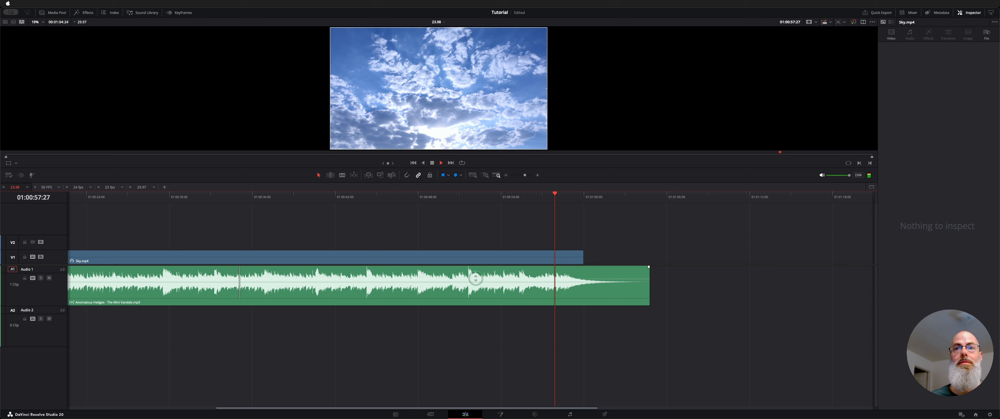
key(space)
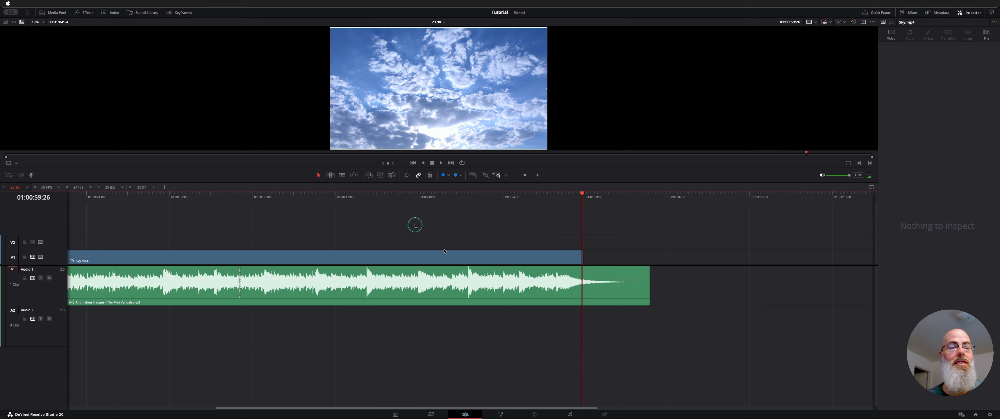
Step: Play the version 3 music from 01:00:34:03 through its internal edit point
click(236, 201)
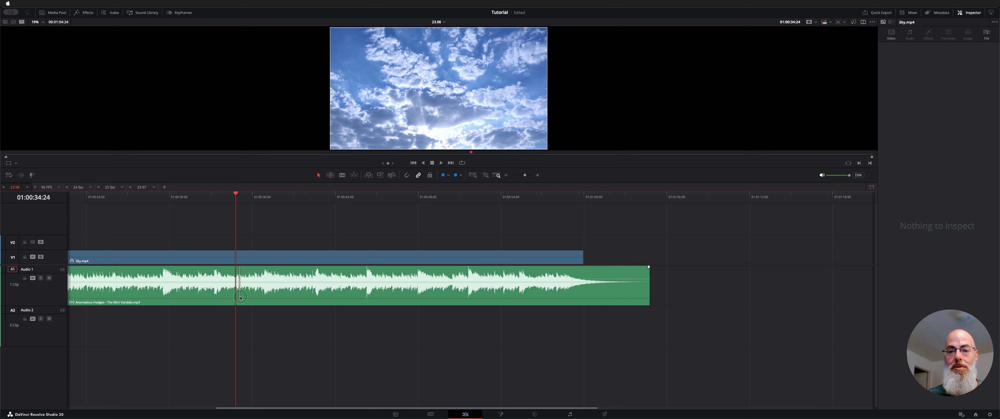
click(226, 198)
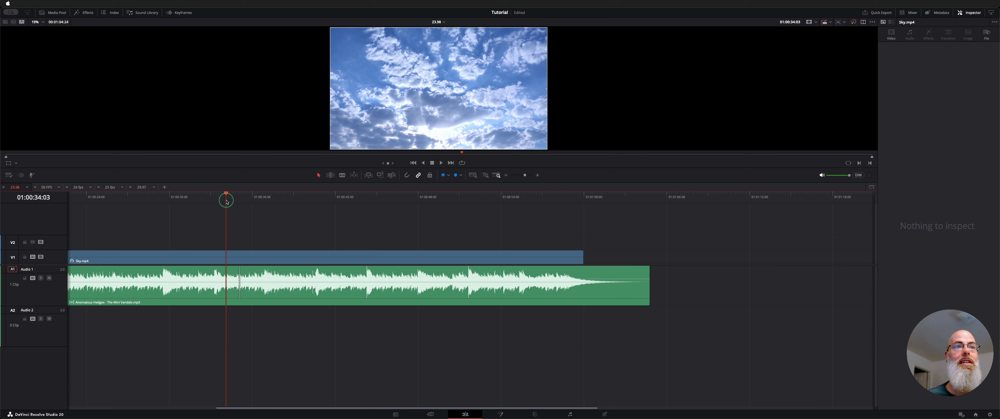
key(space)
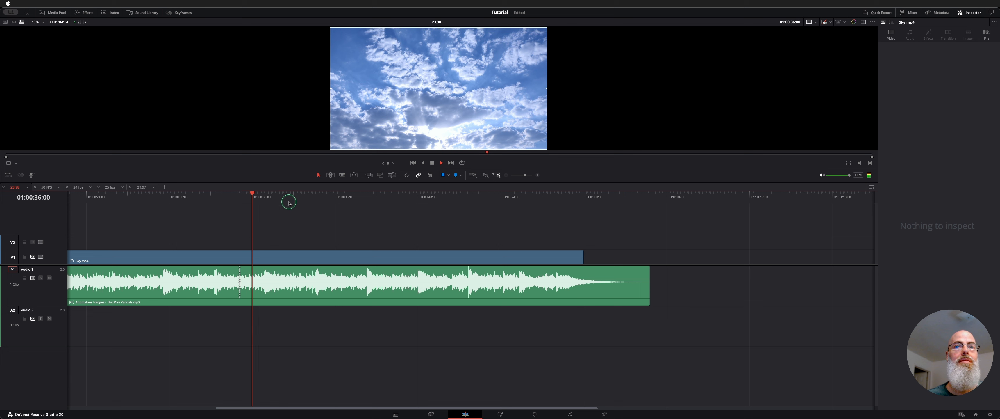
Step: Stop playback and decompose the AI-edited music clip in place using clips only
key(space)
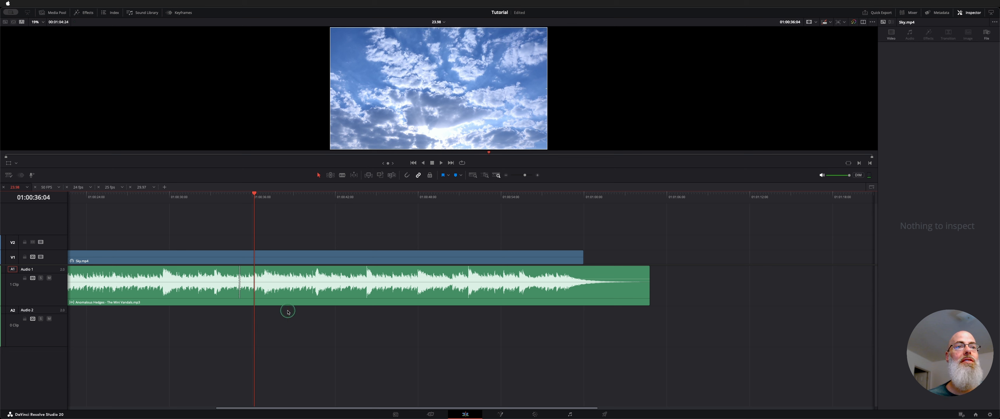
click(306, 304)
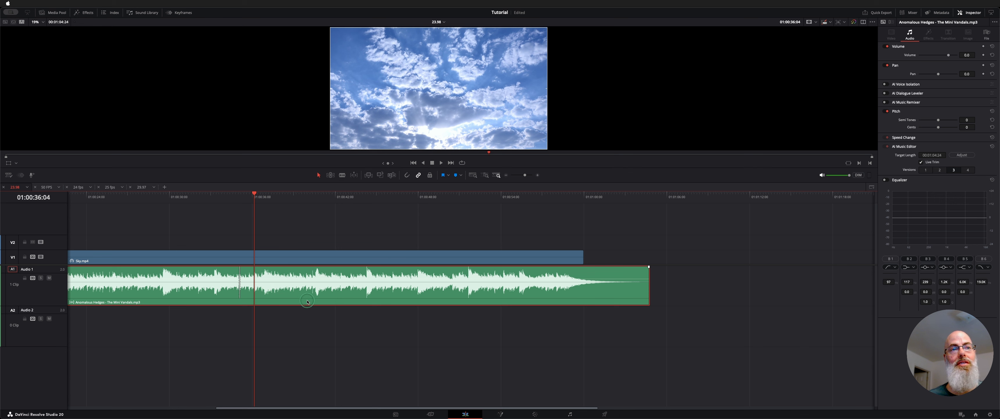
double_click(252, 286)
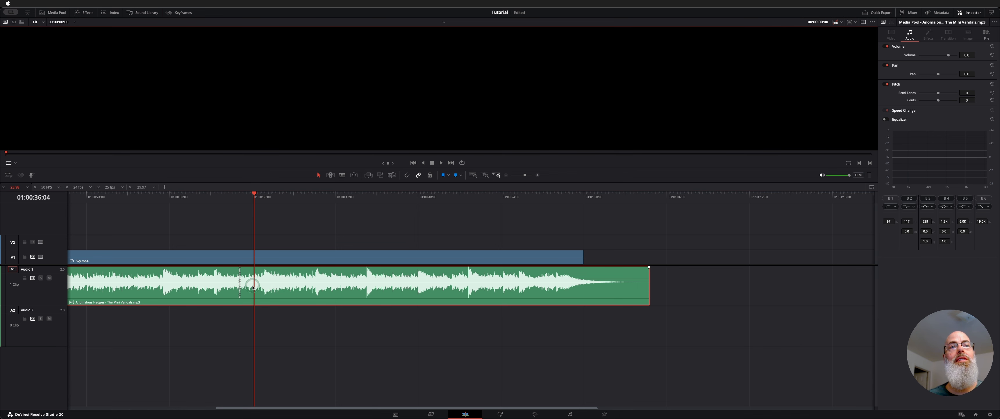
right_click(270, 291)
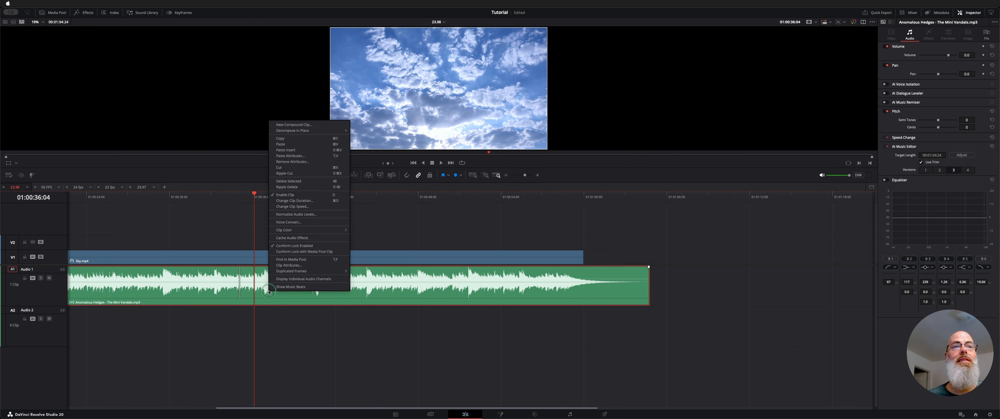
mouse_move(340, 131)
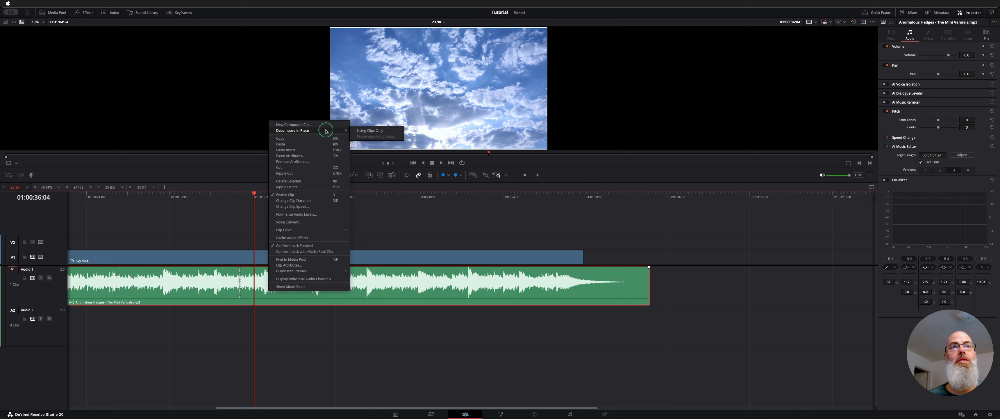
click(392, 131)
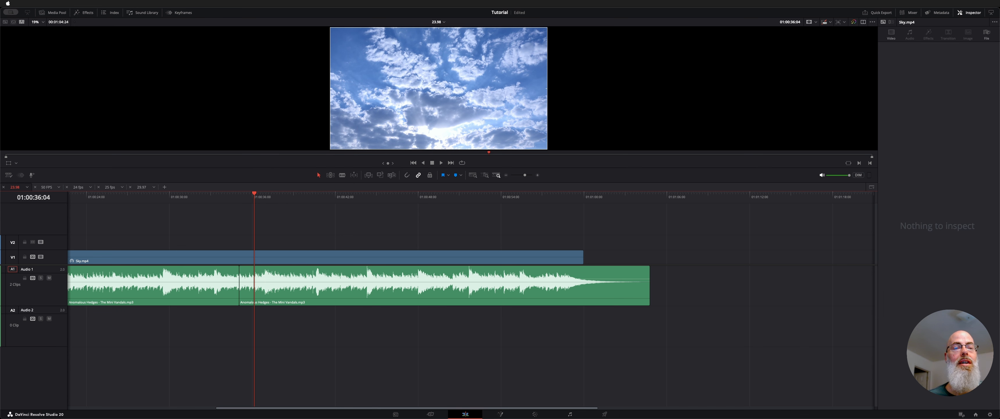
Step: Inspect the two separated music pieces and play through the short cross fade where they meet
click(281, 285)
click(220, 289)
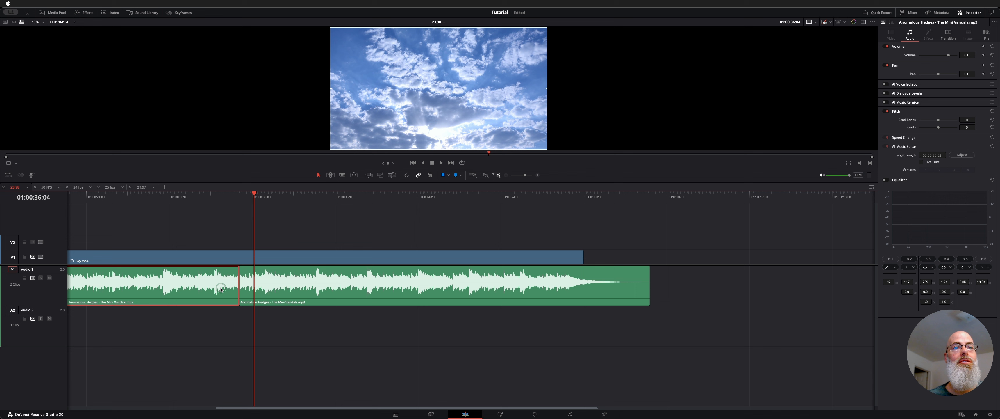
click(268, 293)
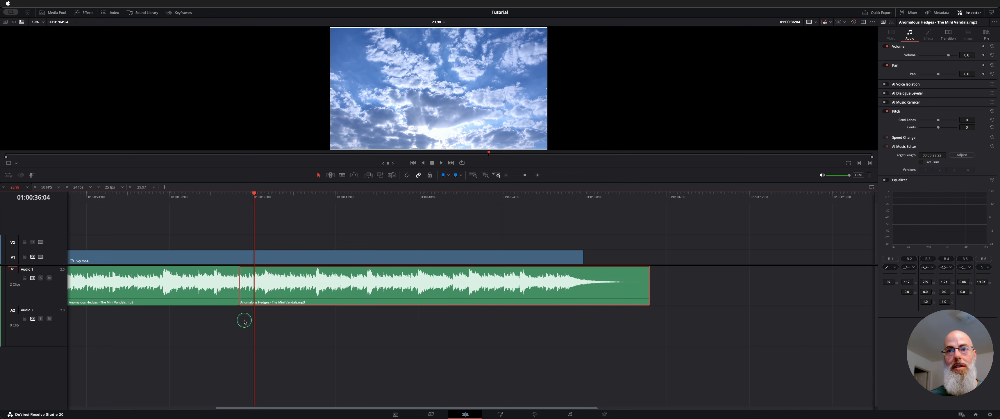
click(292, 364)
key(super+equal)
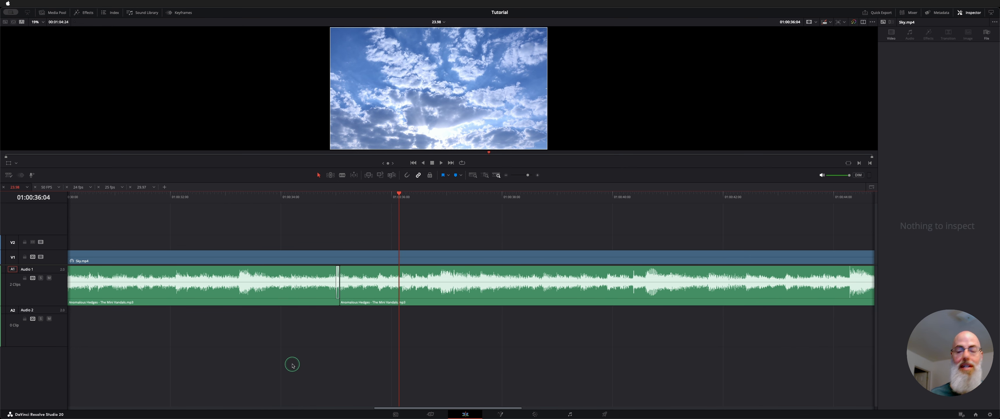
key(super+minus)
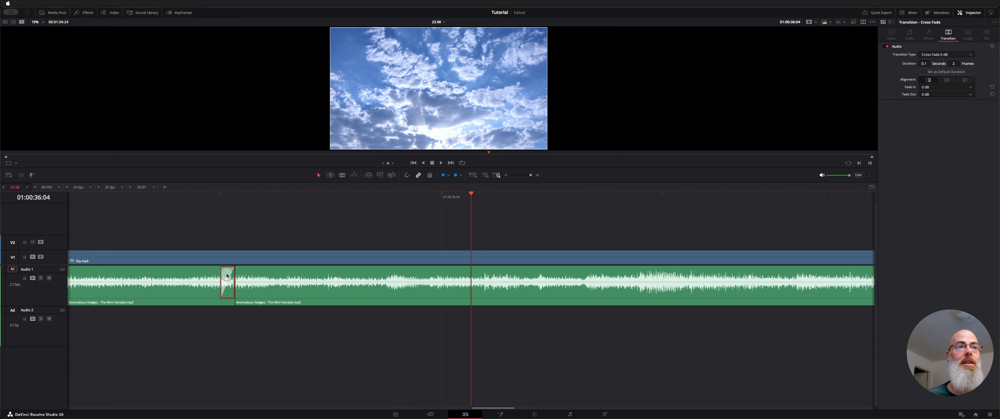
click(176, 195)
key(space)
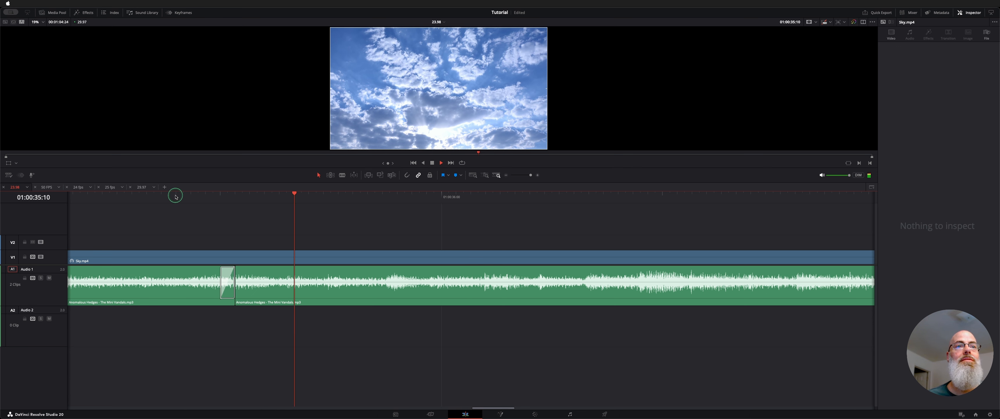
Step: Stop playback and place the playhead at 01:00:51:19, just before the strong beat near the end of the music
key(super+minus)
key(super+minus)
key(super+minus)
key(super+minus)
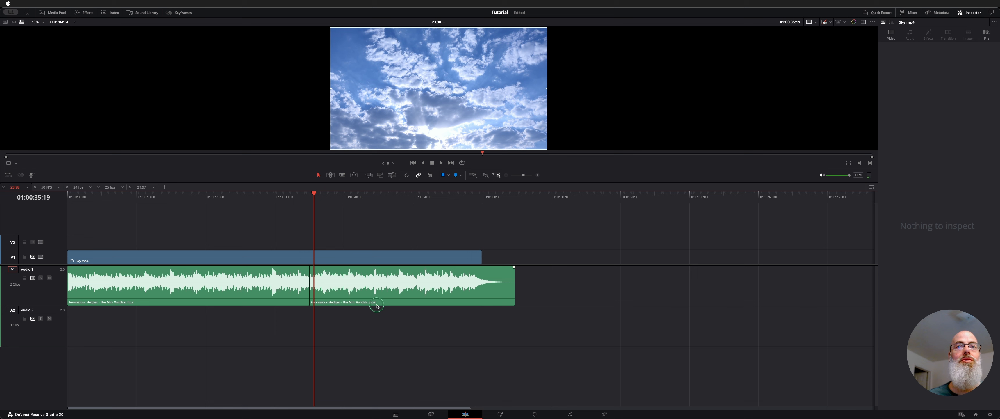
click(492, 194)
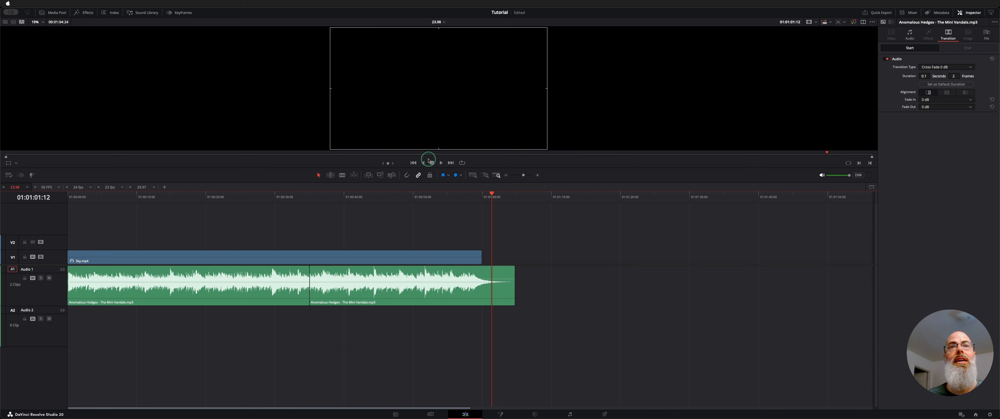
click(424, 198)
scroll(424, 199, up, 5)
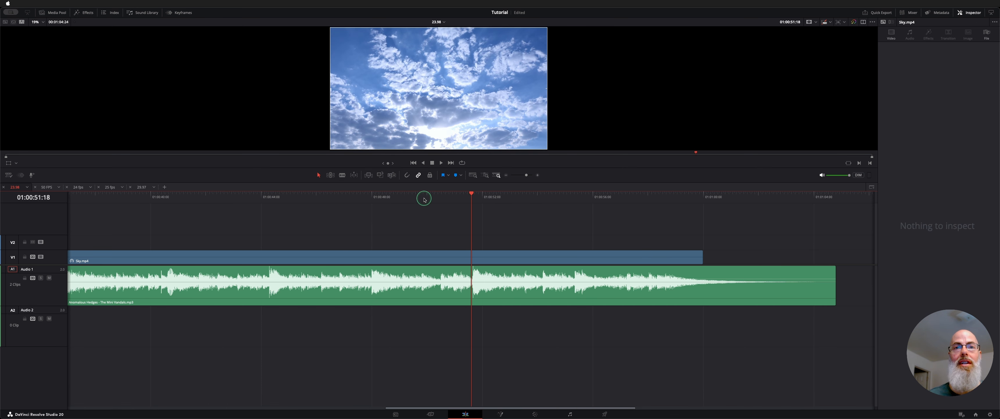
key(Right)
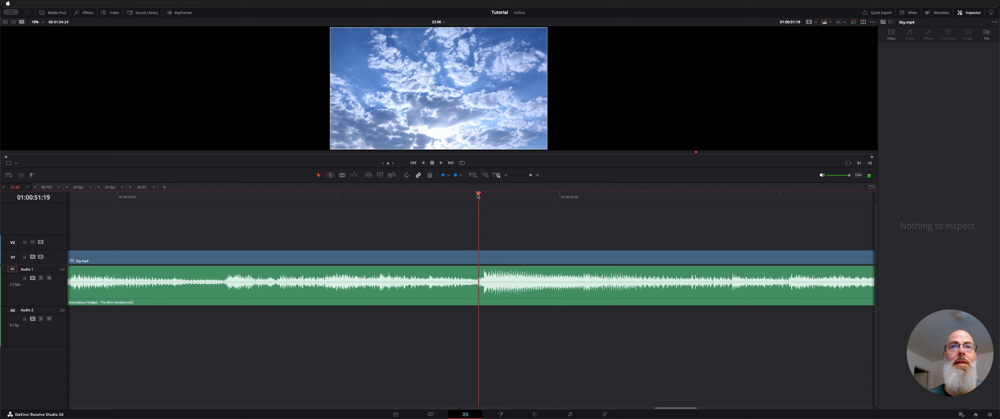
drag(478, 195, 477, 197)
click(485, 275)
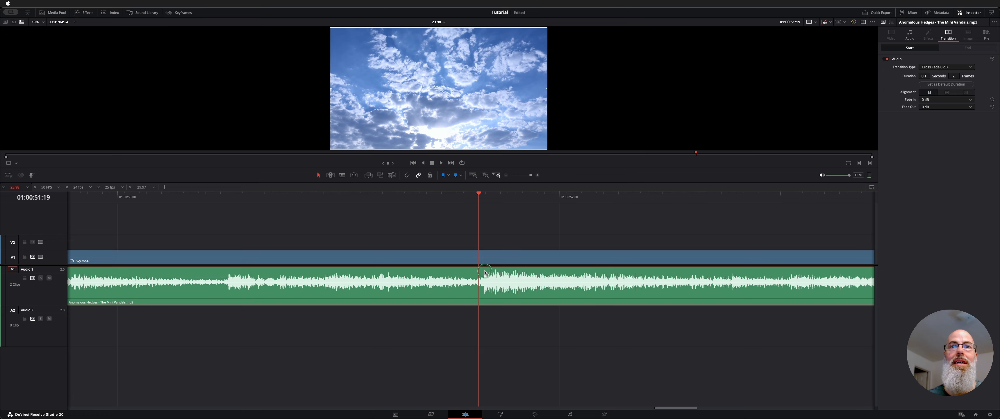
click(485, 233)
Step: Switch to the Fairlight page and align the playhead precisely with the start of the strong beat at 01:00:51:19
key(shift+7)
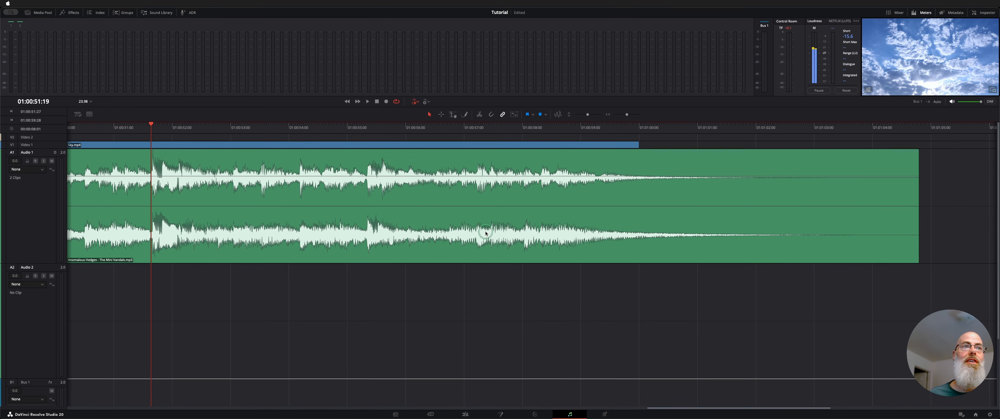
key(super+equal)
key(super+equal)
key(super+equal)
key(super+equal)
key(super+equal)
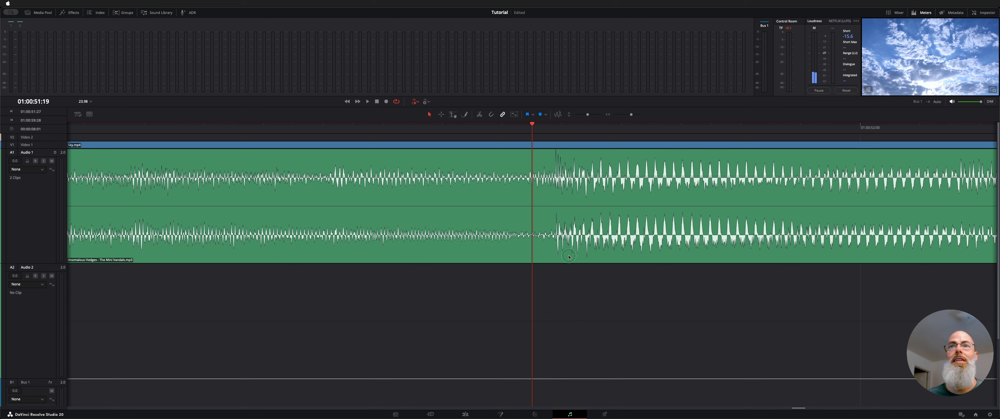
click(536, 129)
drag(534, 129, 553, 133)
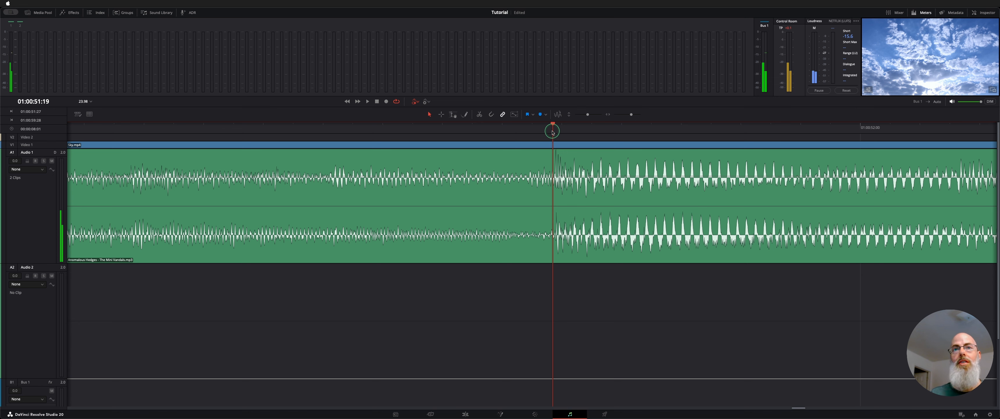
Step: Play the strong beat briefly and return the playhead to its start at 01:00:51:19
key(super+minus)
key(super+minus)
key(super+minus)
key(super+minus)
key(super+equal)
key(space)
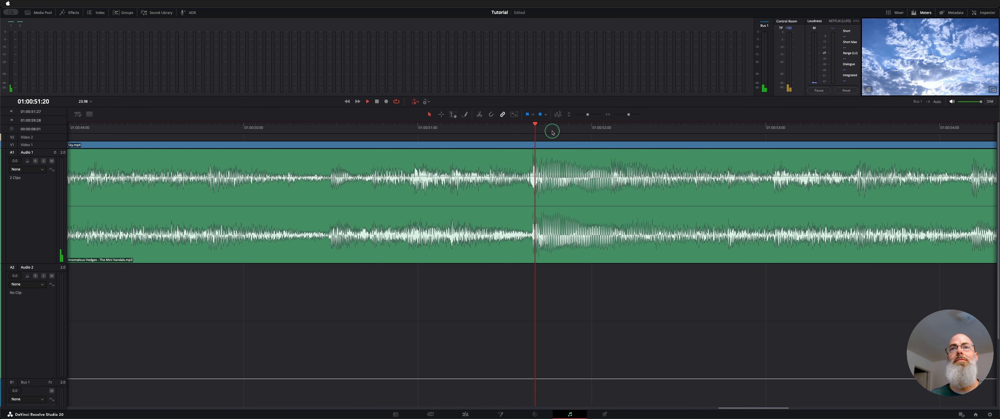
key(space)
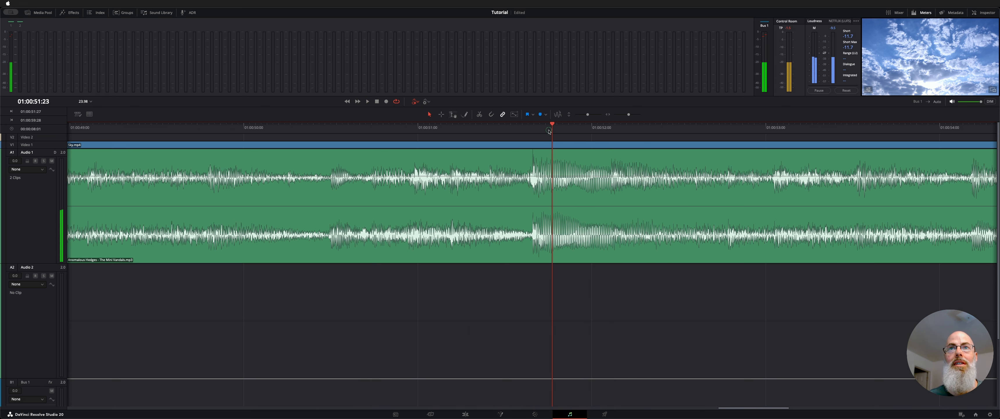
drag(549, 131, 530, 128)
Step: Listen to the music leading up to the strong beat, then from 01:00:47:02 through the preceding beat
key(super+minus)
key(super+minus)
key(super+minus)
key(super+minus)
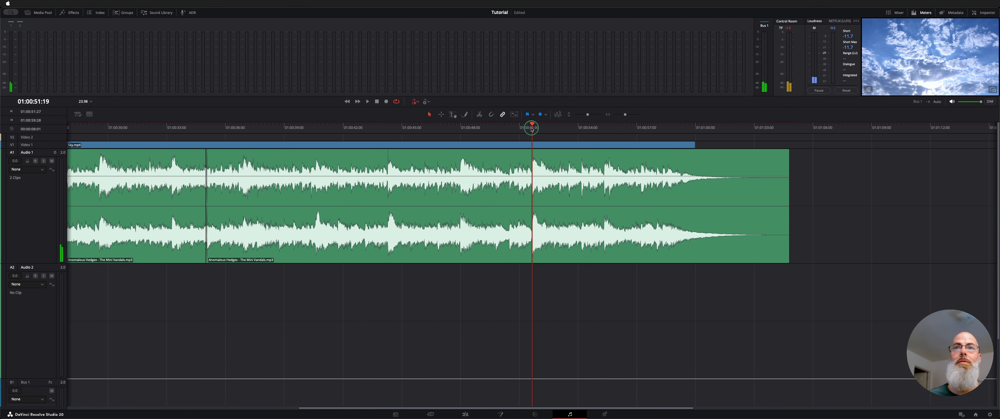
scroll(466, 163, right, 5)
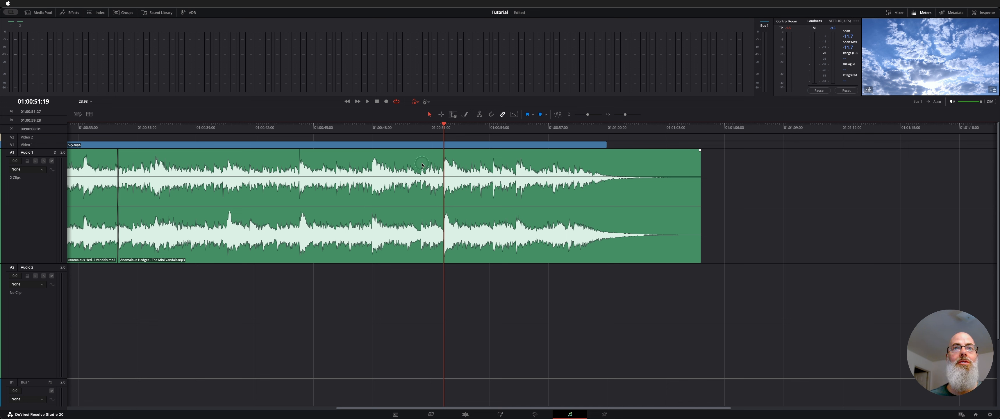
click(417, 132)
key(space)
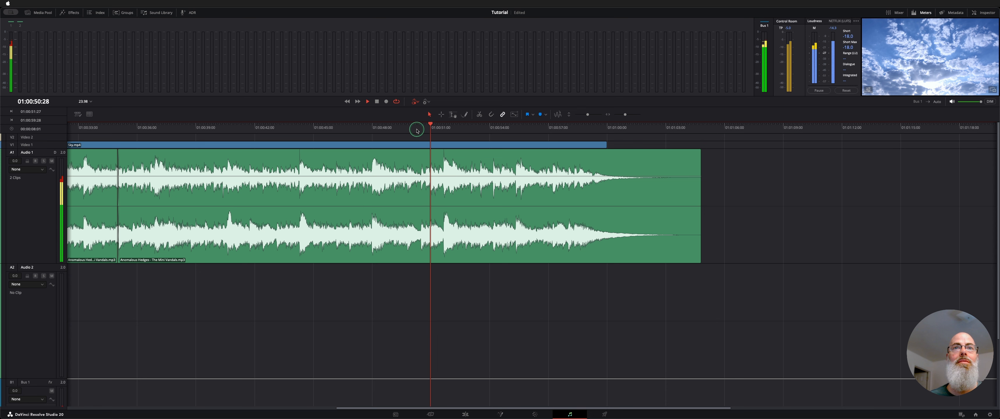
click(354, 128)
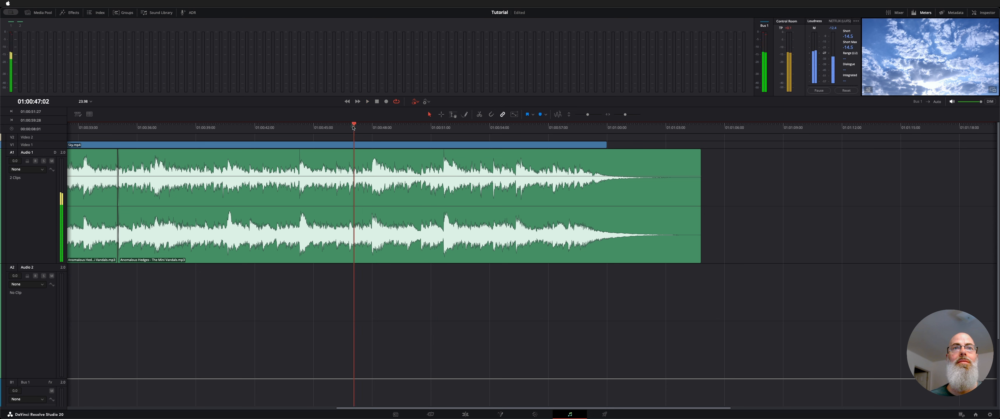
key(space)
click(405, 187)
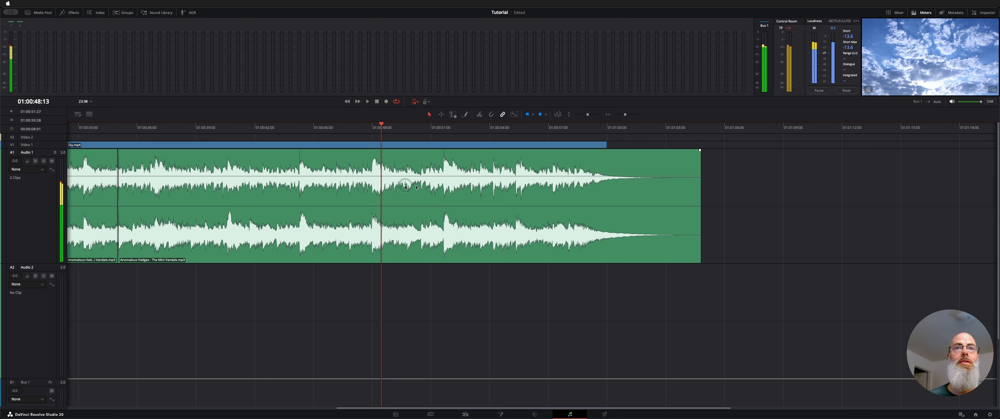
Step: Split the second music piece at 01:00:51:19 and move the ending piece earlier to start on the preceding beat near 01:00:48
click(443, 152)
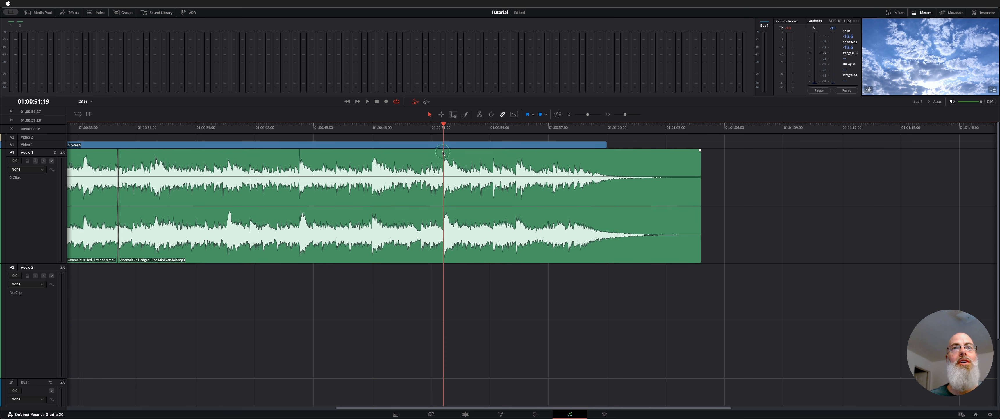
click(368, 164)
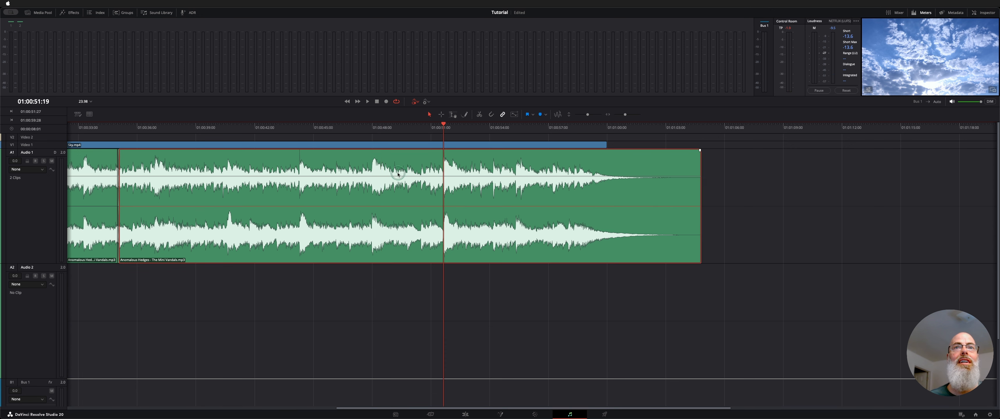
key(super+b)
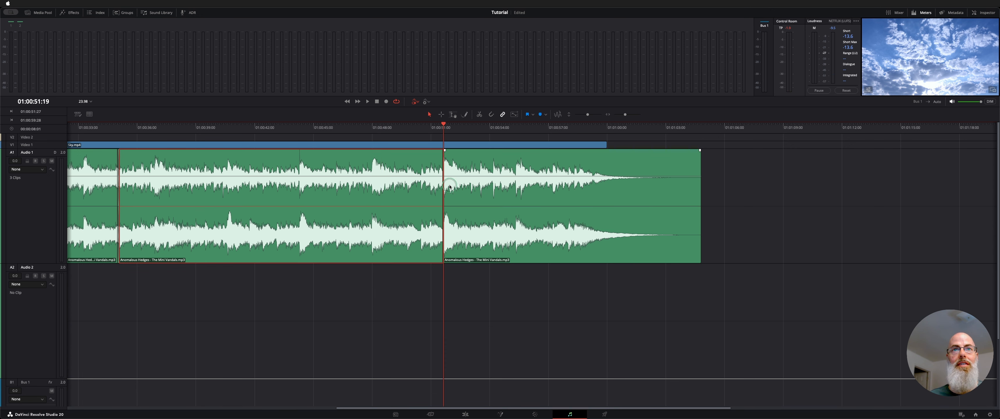
drag(510, 197, 359, 220)
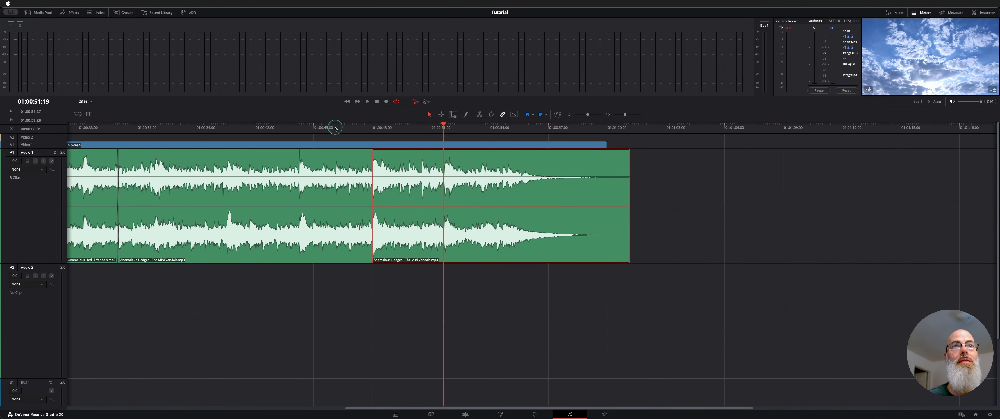
Step: Play the music from 01:00:45:14 across the new join with the moved ending
click(335, 127)
key(super+equal)
key(super+equal)
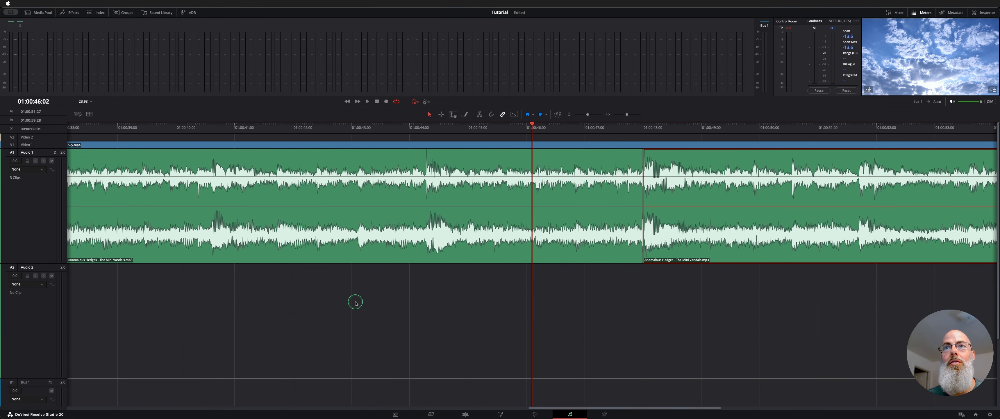
scroll(356, 303, right, 5)
click(351, 128)
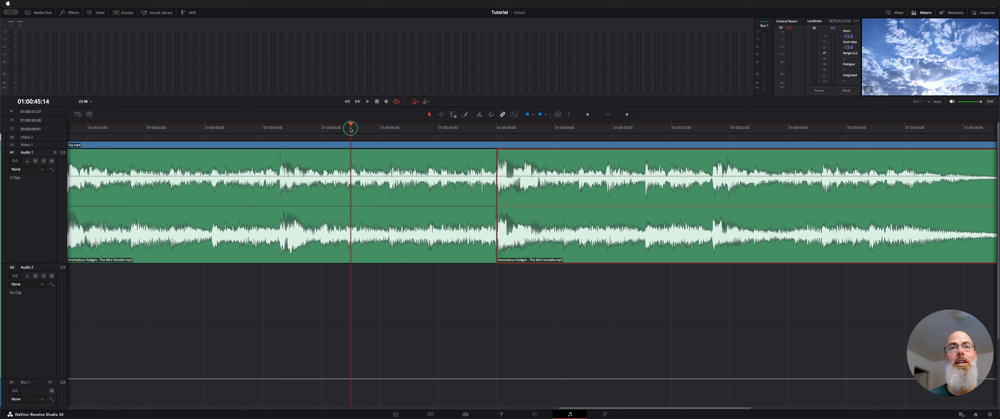
key(space)
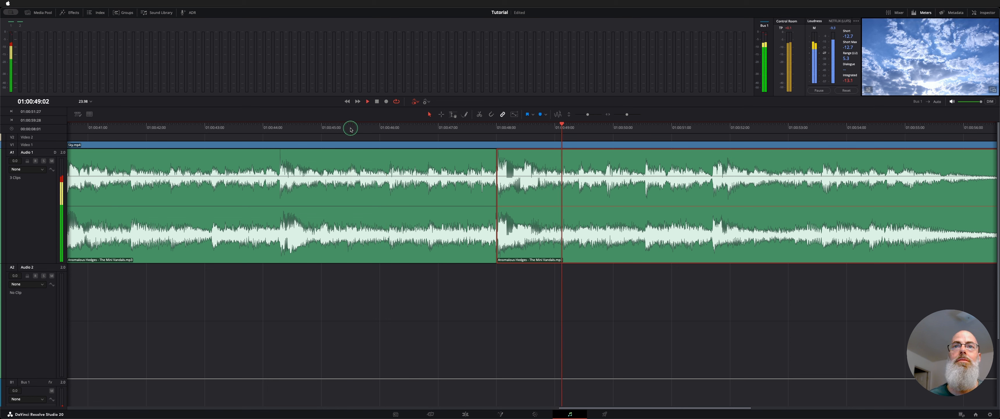
key(space)
Step: Add a 14-frame 0 dB cross fade at the join between the music and the moved ending
right_click(498, 192)
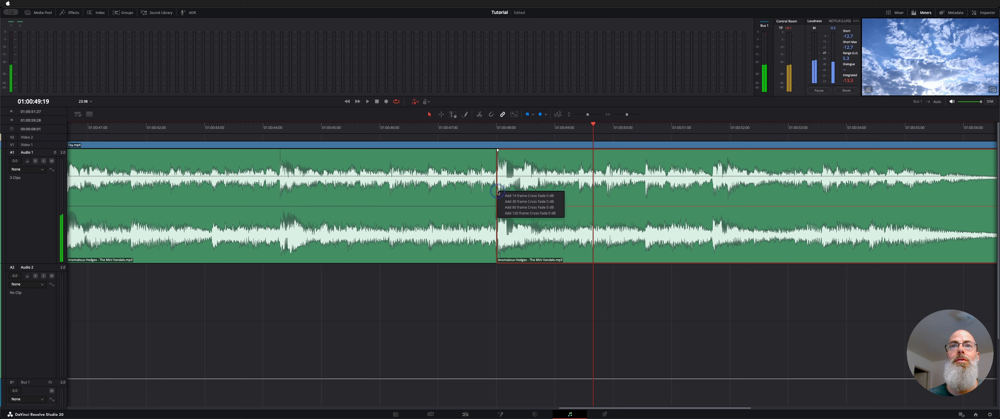
click(507, 196)
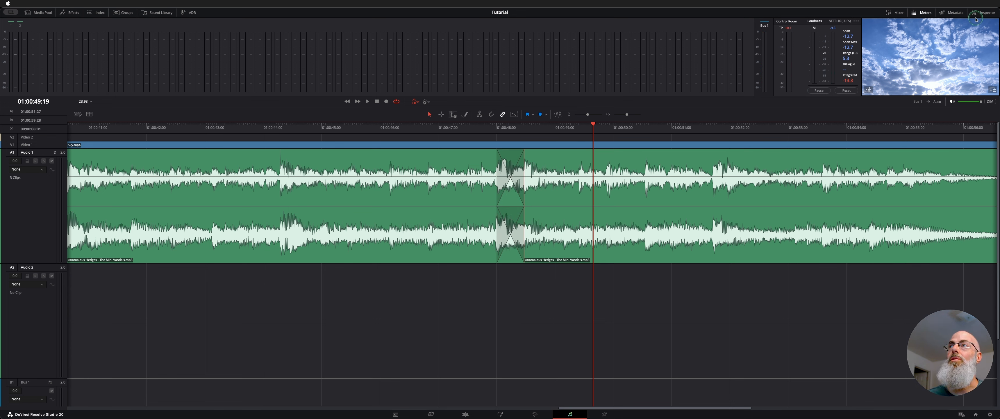
Step: Align the cross fade so it ends on the edit point and play the music across the join
click(984, 13)
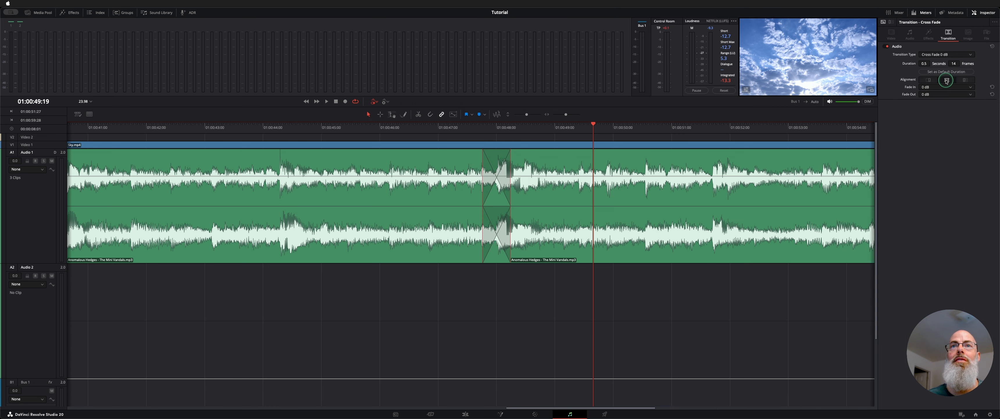
click(928, 80)
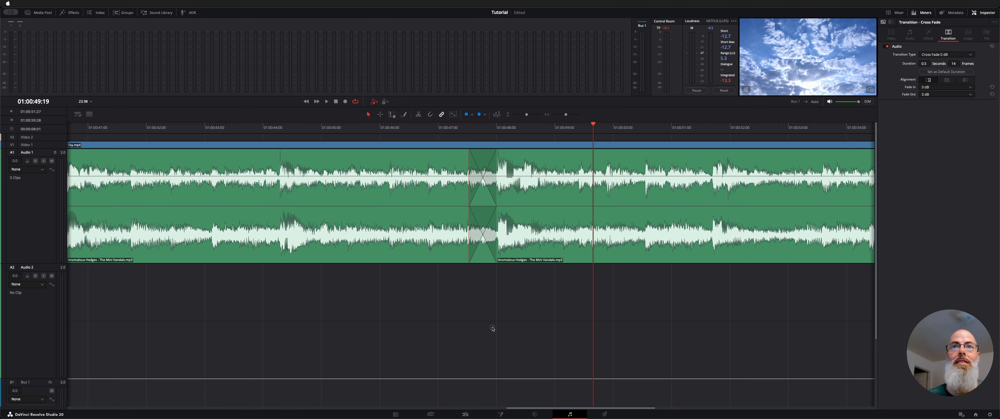
click(402, 127)
key(space)
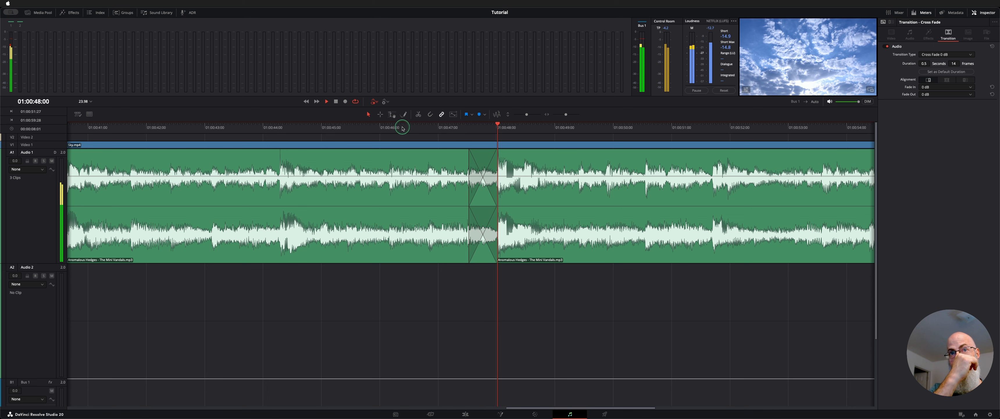
key(space)
Step: Switch to the Edit page and play the music's fading ending from 01:00:53:10 past the end of the video
key(shift+z)
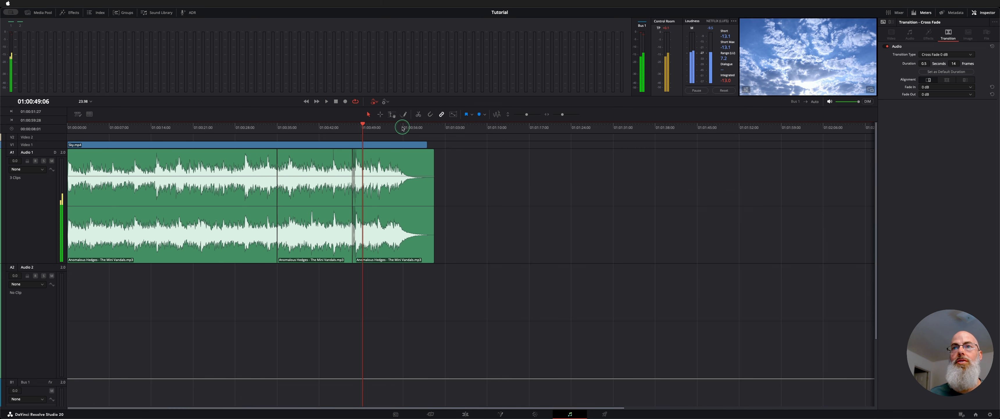
key(shift+z)
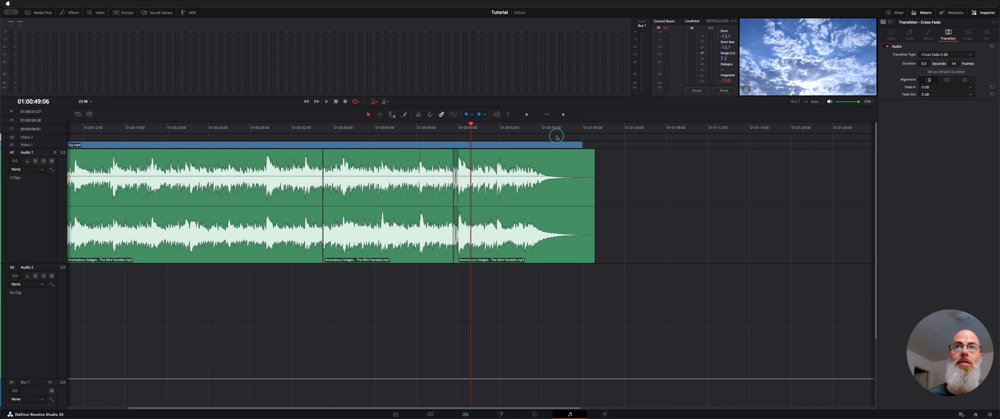
key(shift+4)
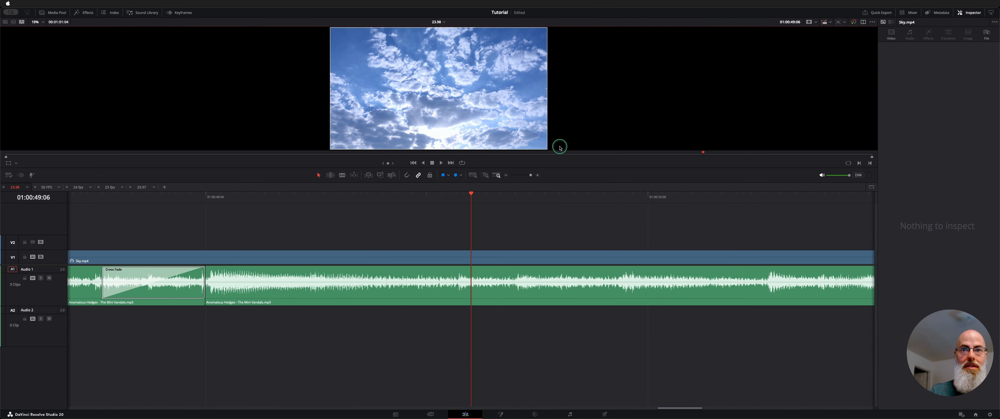
scroll(531, 209, right, 12)
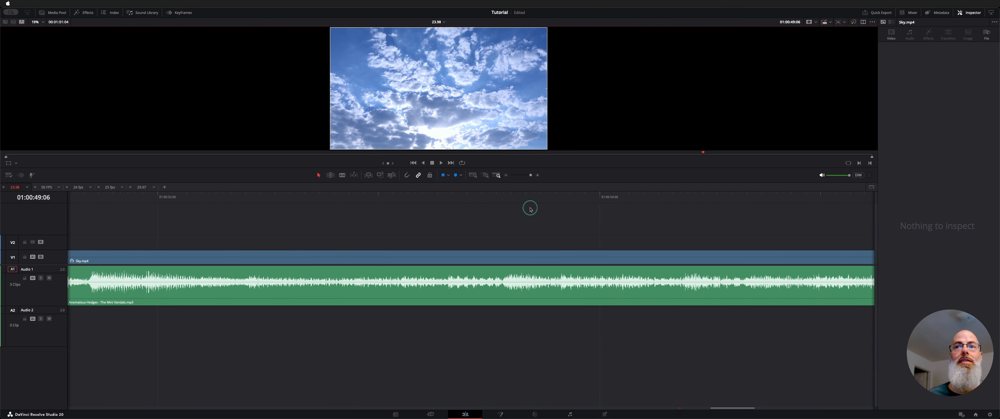
scroll(530, 209, down, 5)
scroll(531, 209, right, 10)
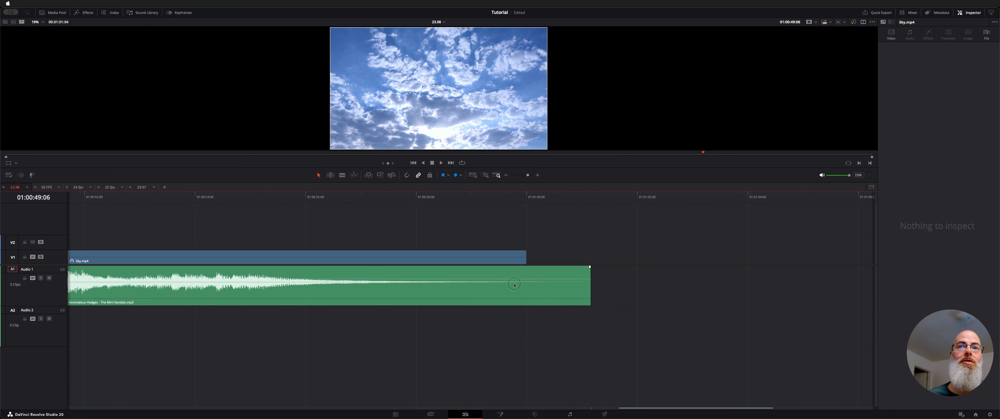
click(153, 198)
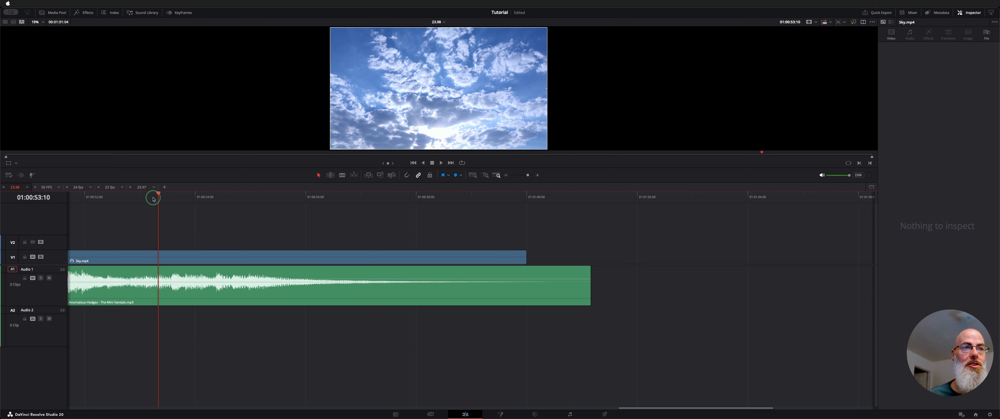
key(space)
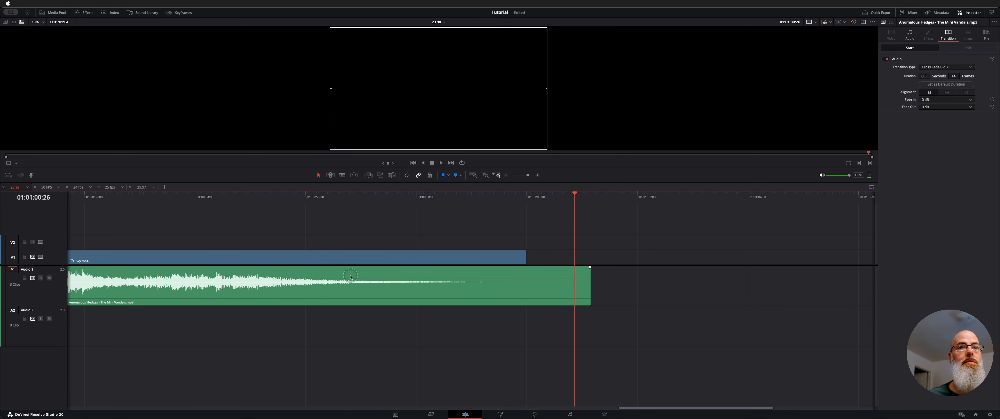
Step: Play the ending piece from just before 01:00:52 to the start of its fading tail
scroll(347, 292, left, 4)
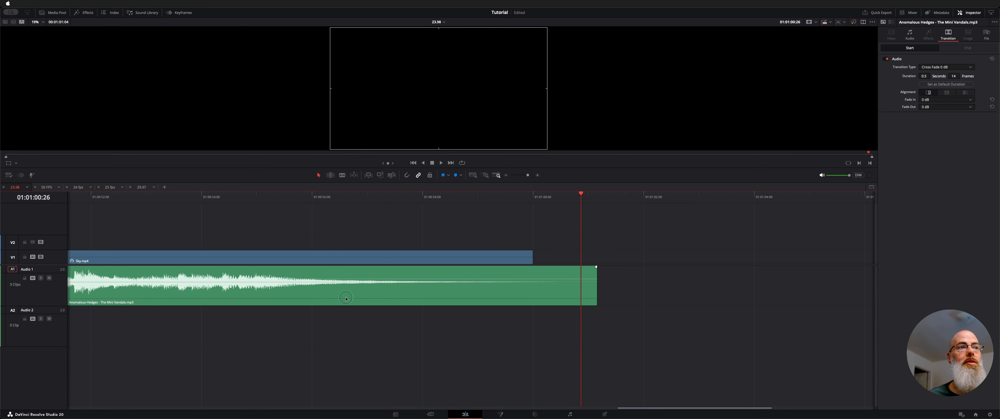
scroll(346, 298, left, 1)
scroll(380, 284, left, 3)
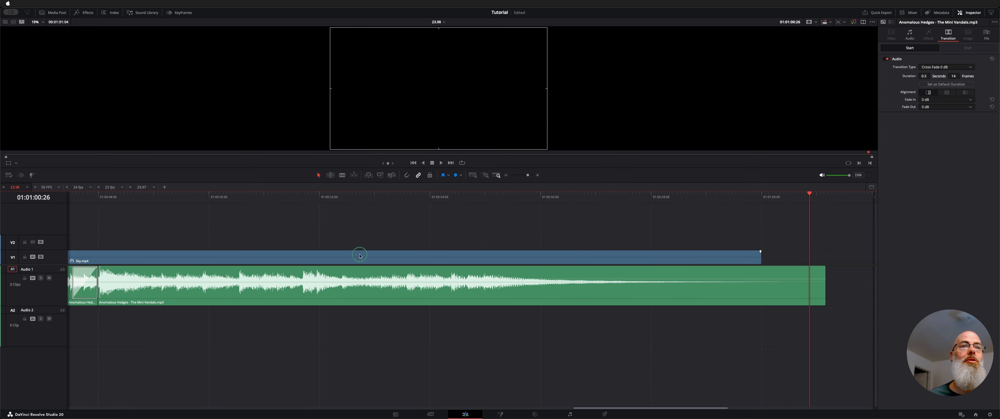
click(303, 197)
key(space)
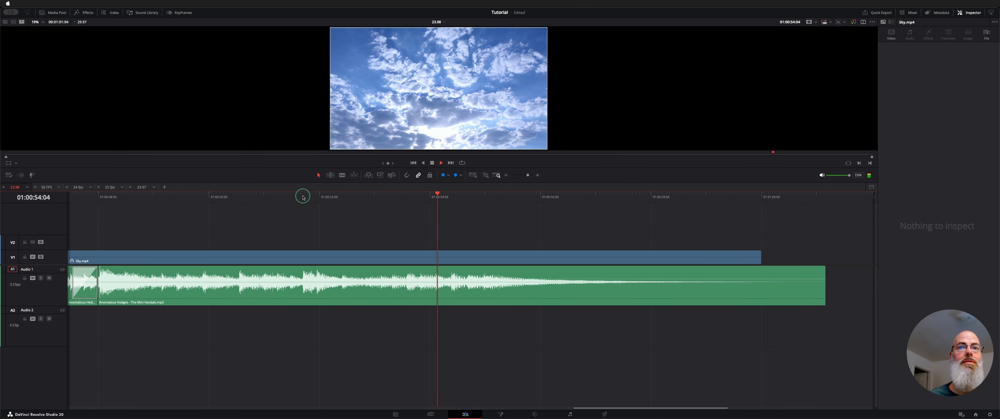
key(space)
scroll(297, 206, left, 3)
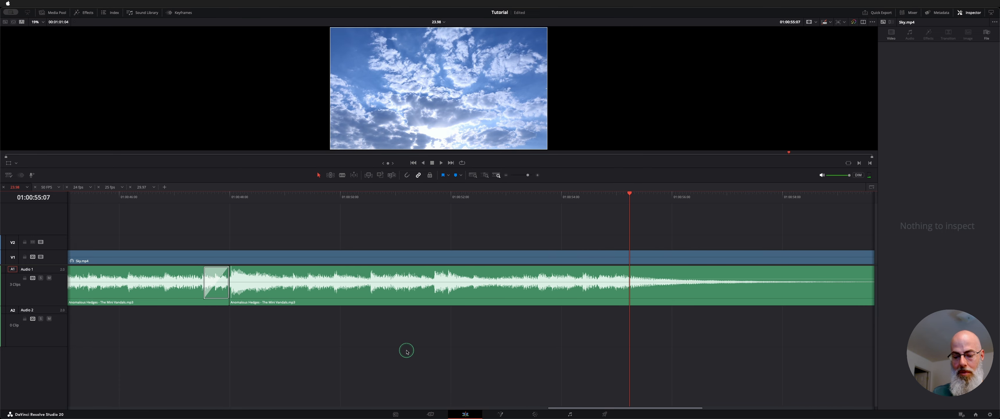
Step: On the Fairlight page, listen from the cross fade to the next strong beat and split the clips at 01:00:51:21
key(shift+7)
scroll(427, 194, right, 3)
click(335, 128)
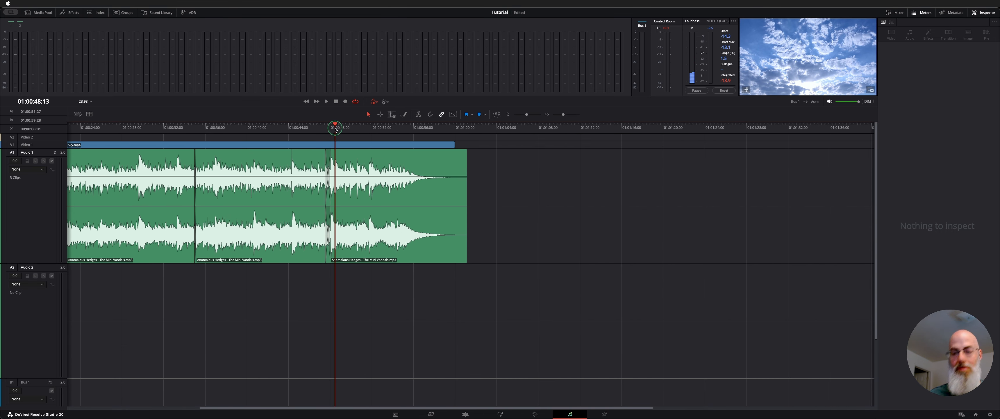
scroll(336, 130, up, 5)
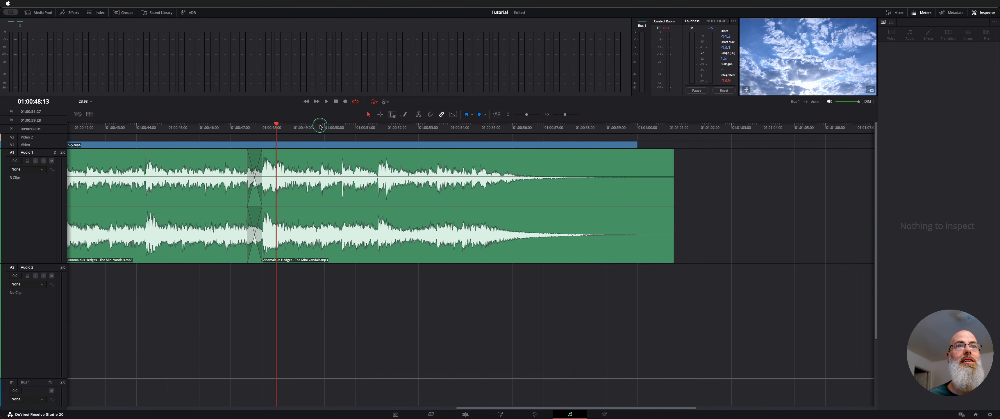
click(256, 126)
key(space)
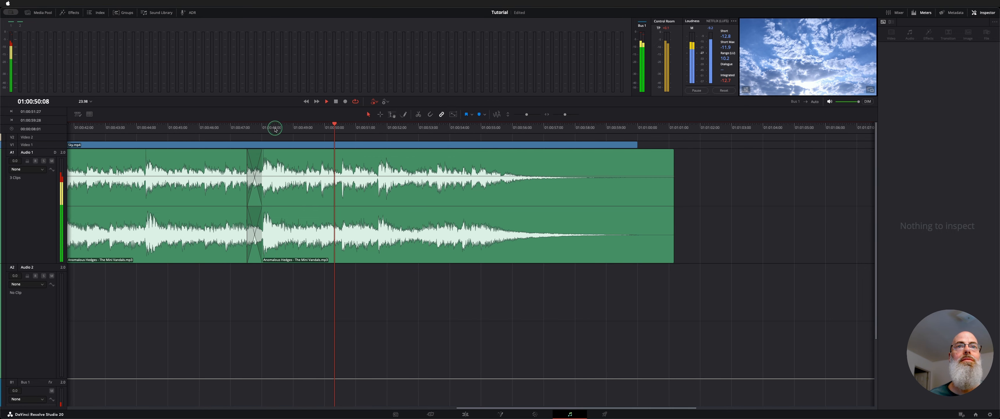
key(space)
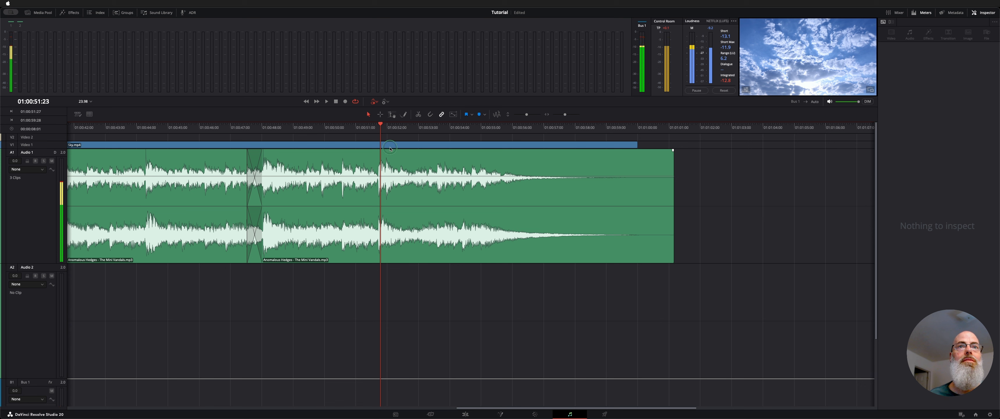
click(378, 125)
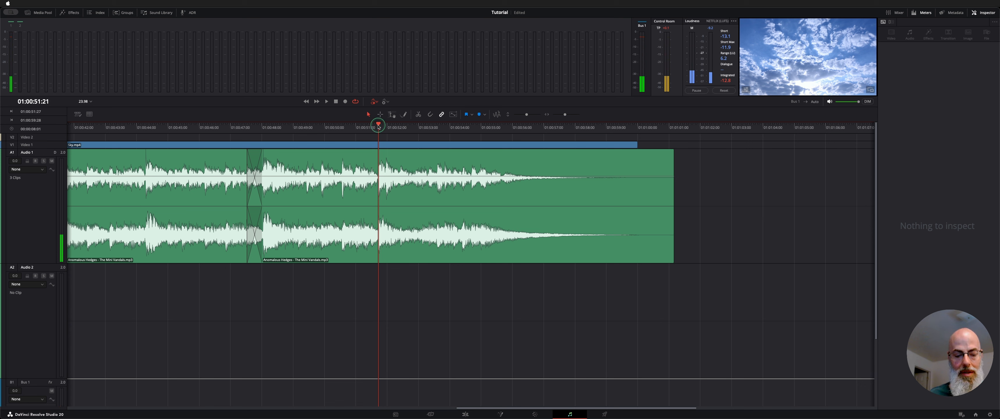
key(super+b)
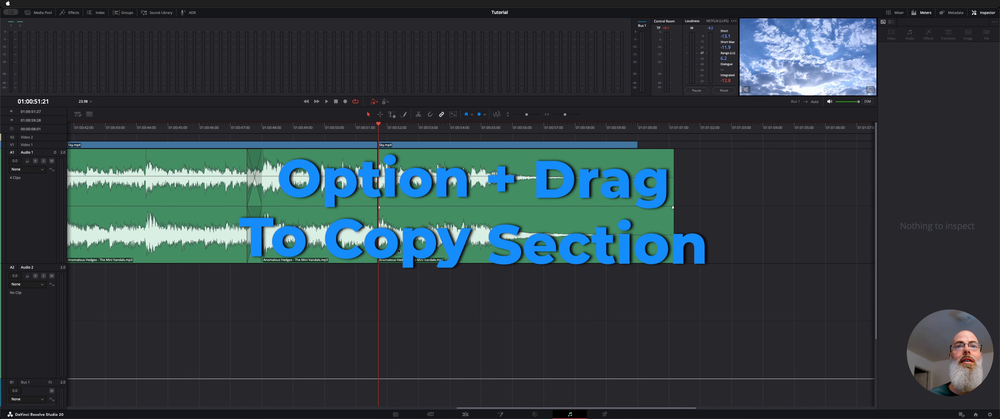
Step: Try placing a copy of the split-off ending about two seconds after the split, and listen across the new join
drag(399, 249, 458, 254)
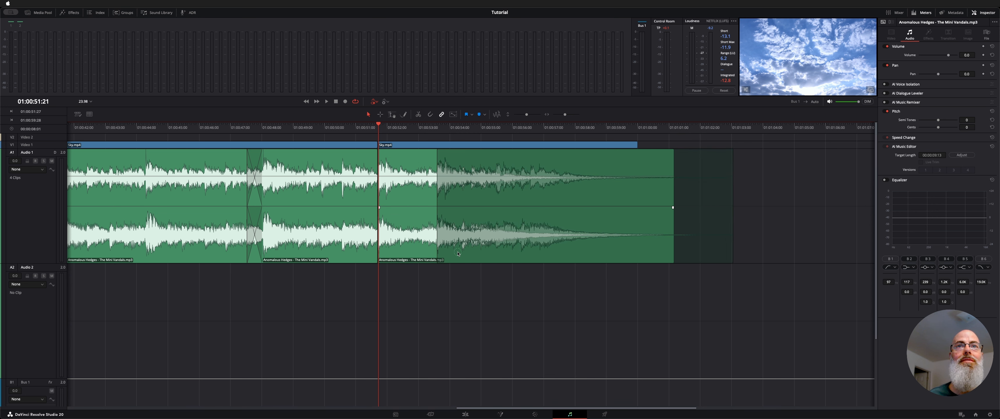
drag(458, 253, 459, 253)
click(334, 126)
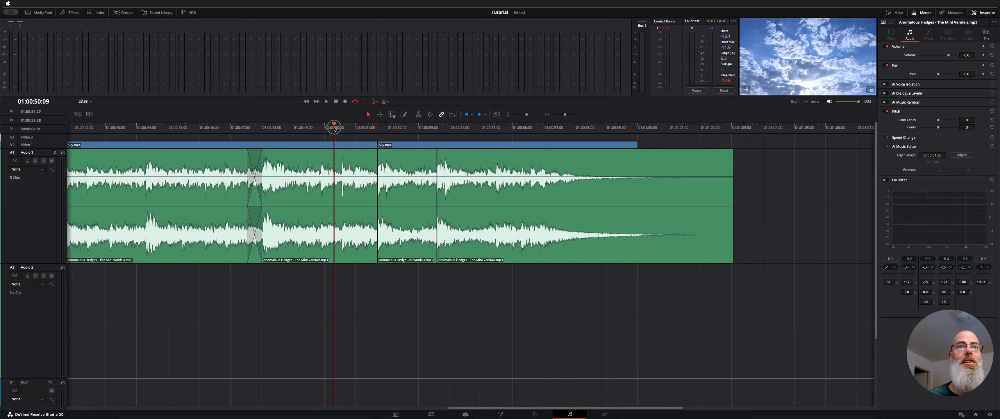
click(313, 126)
key(space)
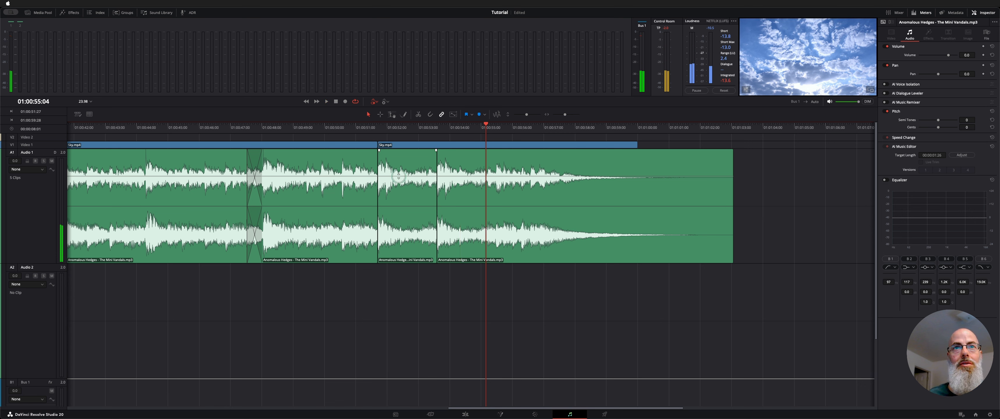
key(shift+BackSpace)
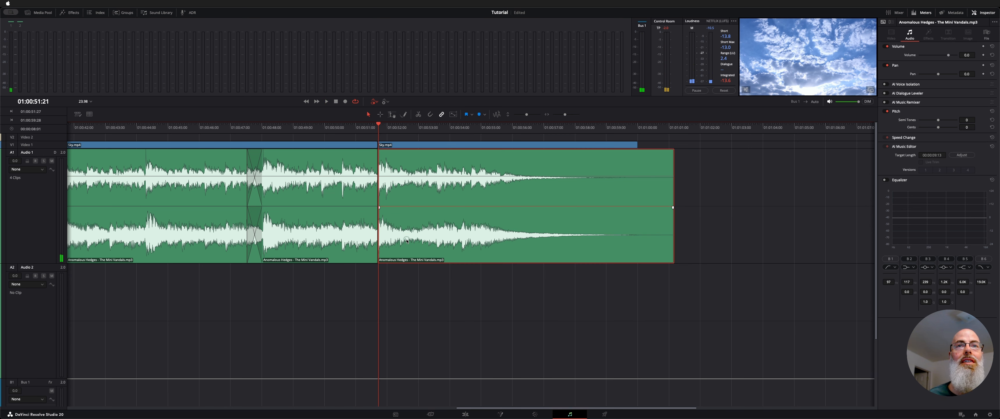
Step: Place a copy of the split-off ending about three seconds after the split and play from 01:00:49:23 to check the join
drag(407, 240, 500, 244)
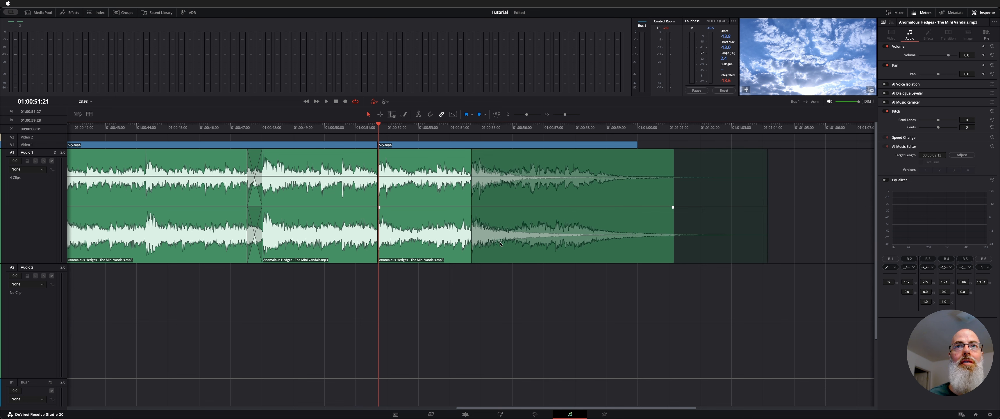
drag(500, 243, 501, 243)
click(318, 129)
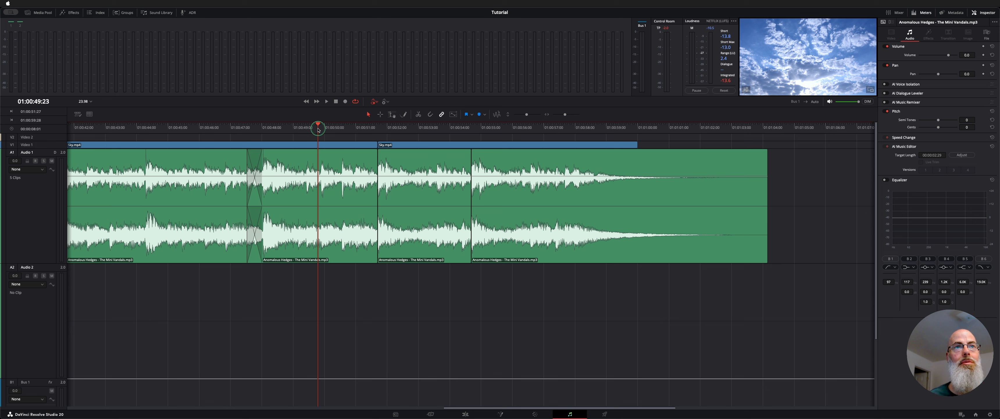
key(space)
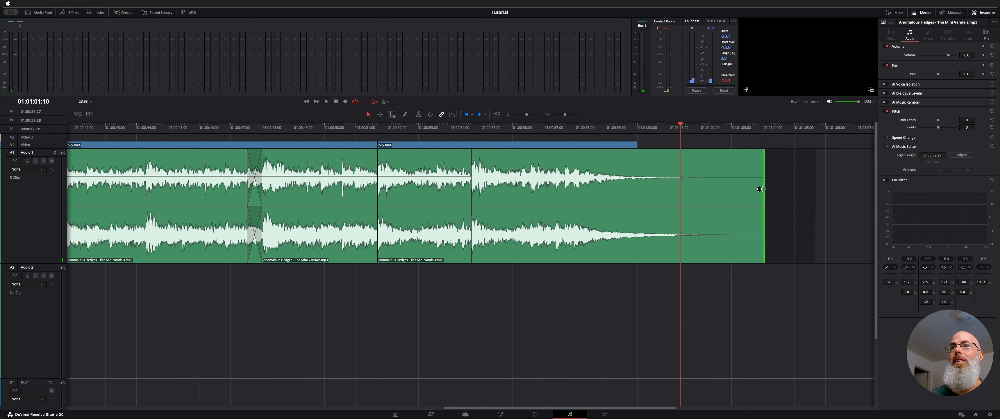
Step: Trim the final piece to about two seconds past the video and add a curved fade-out starting at the video's end
drag(765, 189, 690, 189)
drag(691, 150, 636, 150)
drag(665, 177, 658, 180)
Step: Move the playhead to 01:00:47:05 and view the extended ending against the video on the Edit page
click(577, 124)
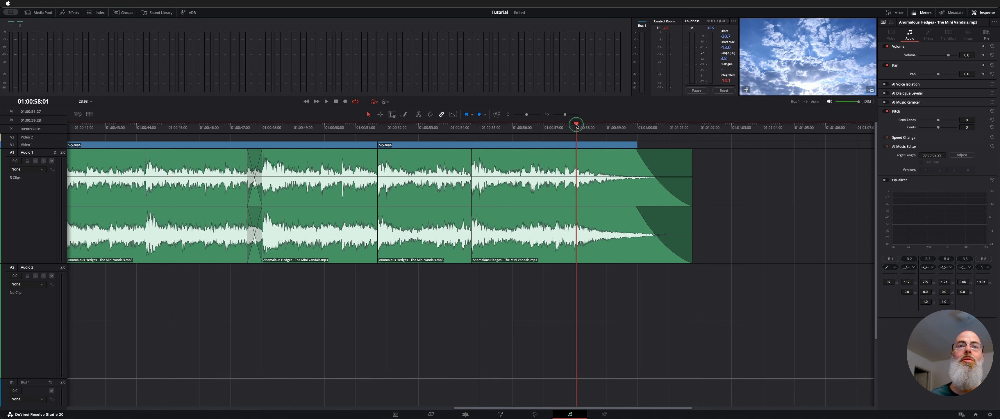
click(236, 128)
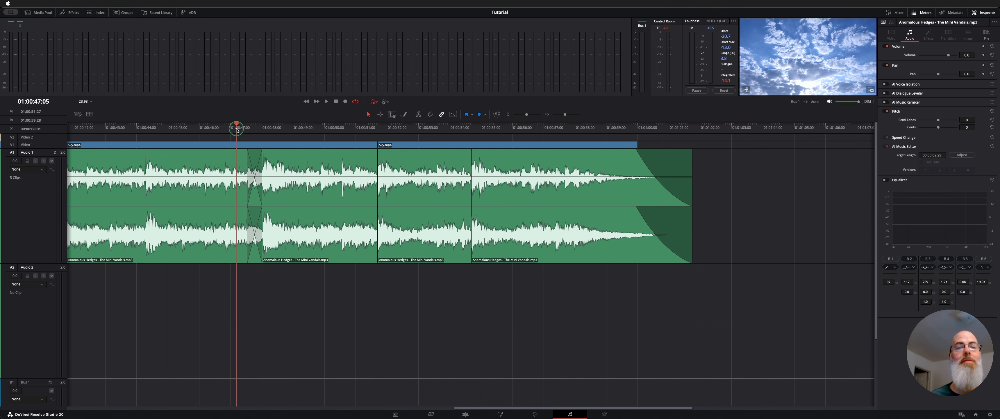
key(shift+4)
key(super+minus)
key(super+minus)
key(super+minus)
key(super+minus)
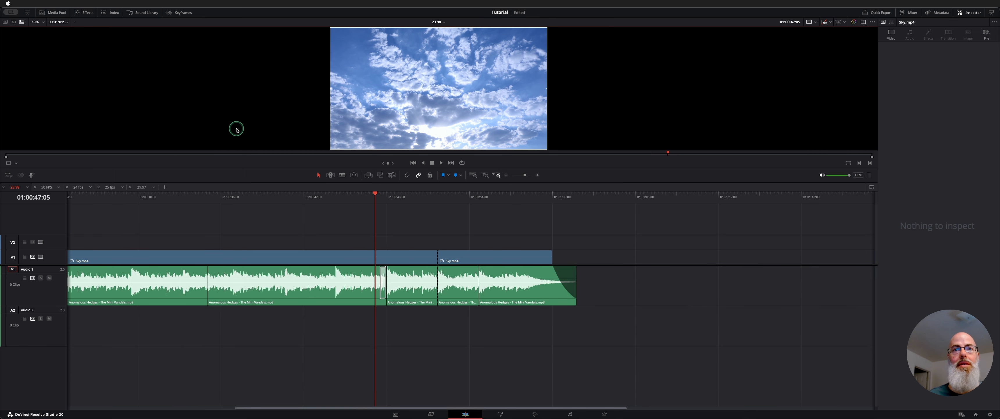